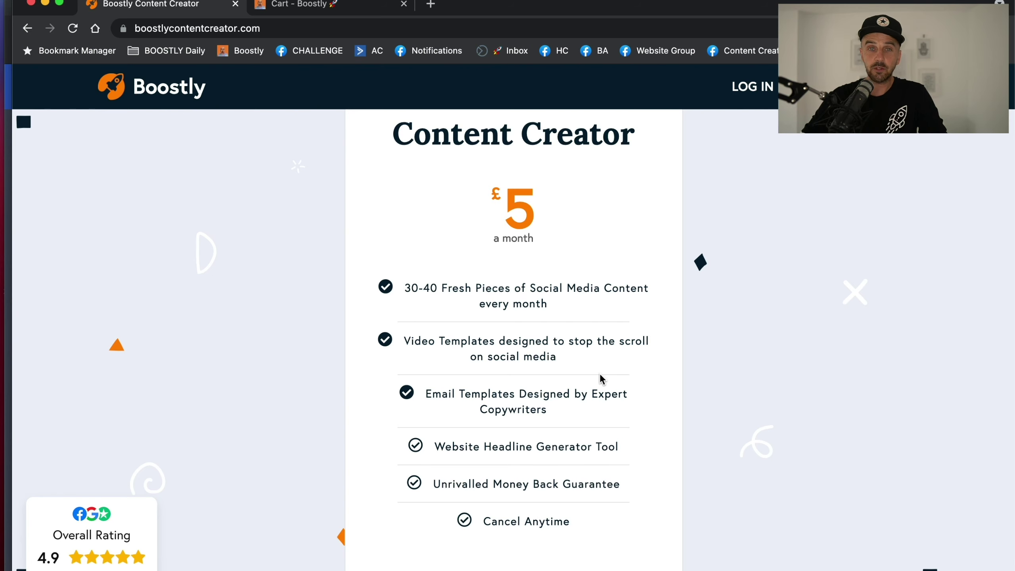
Step: Highlight the Video Templates and Email Templates feature lines of the £5-a-month plan
scroll(600, 373, up, 1)
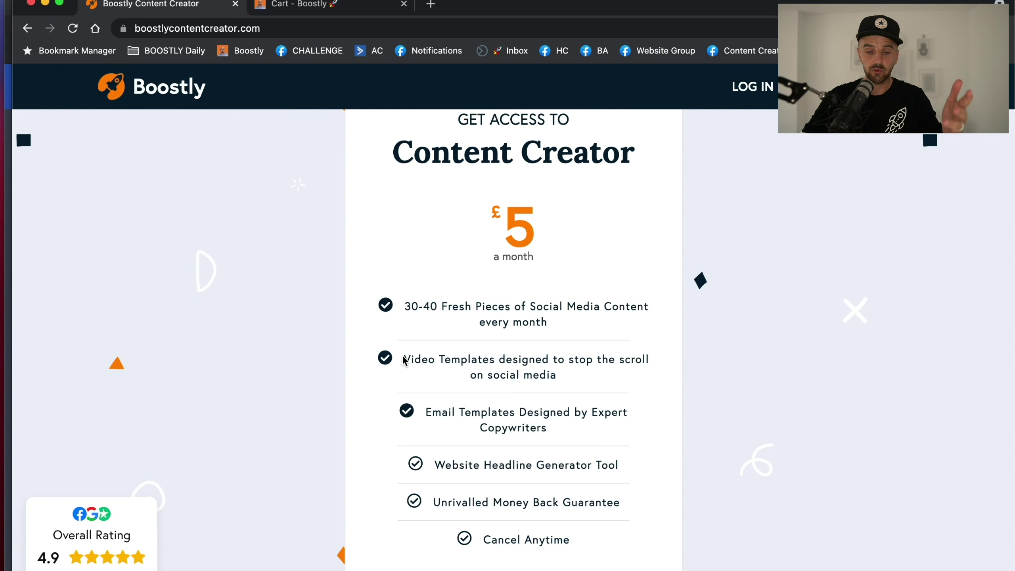
drag(401, 359, 579, 368)
scroll(603, 397, down, 1)
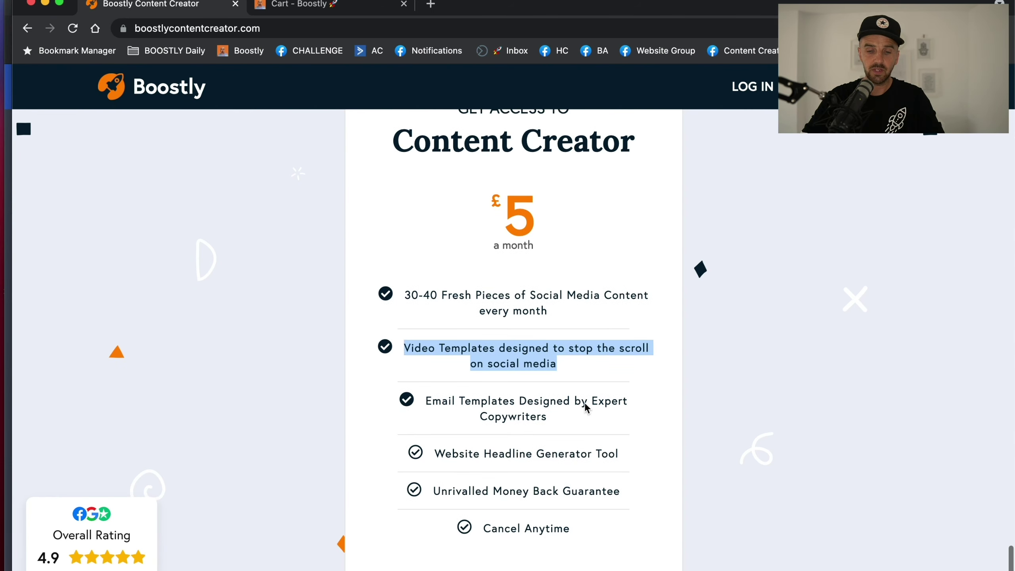
click(480, 416)
drag(425, 400, 565, 418)
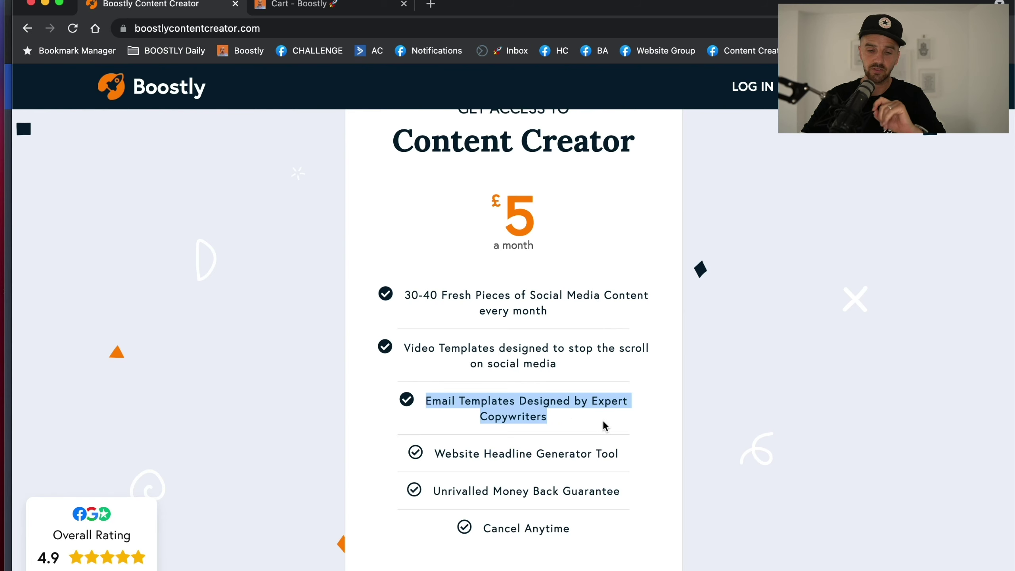
scroll(603, 421, down, 1)
click(542, 430)
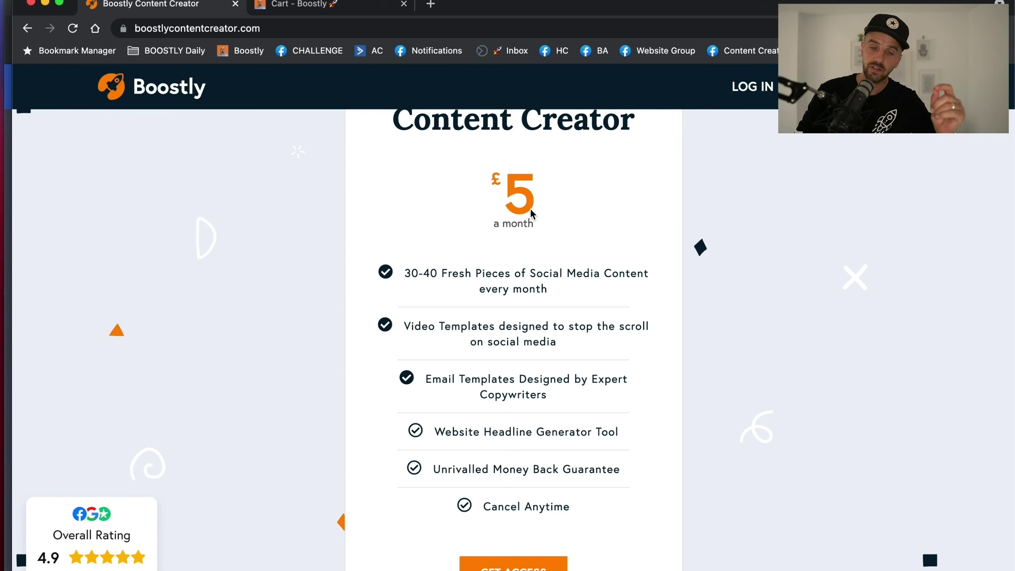
Step: Apply the coupon code 'july' in the Boostly cart so the total becomes £0.00
click(357, 7)
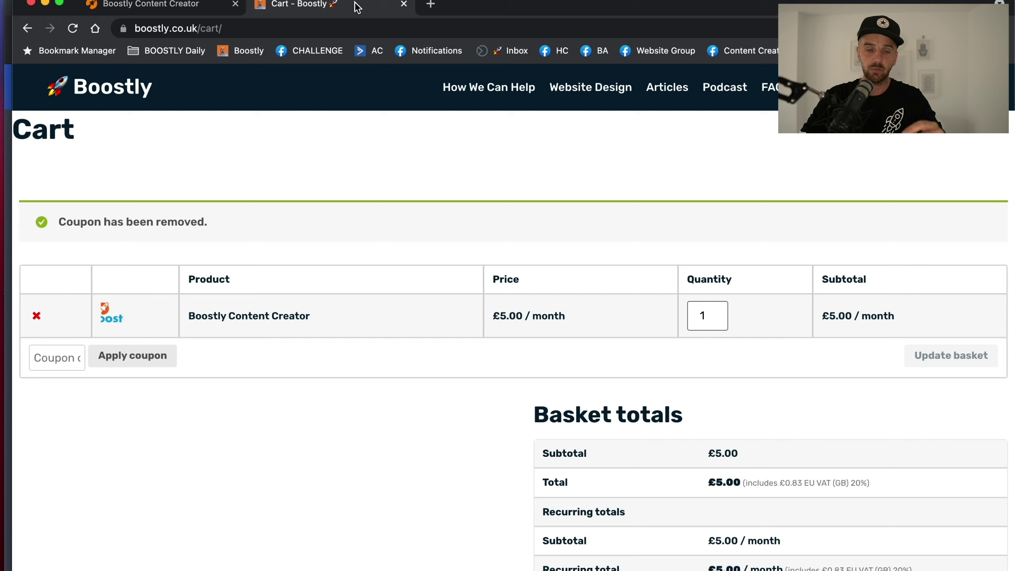
click(52, 357)
text(july)
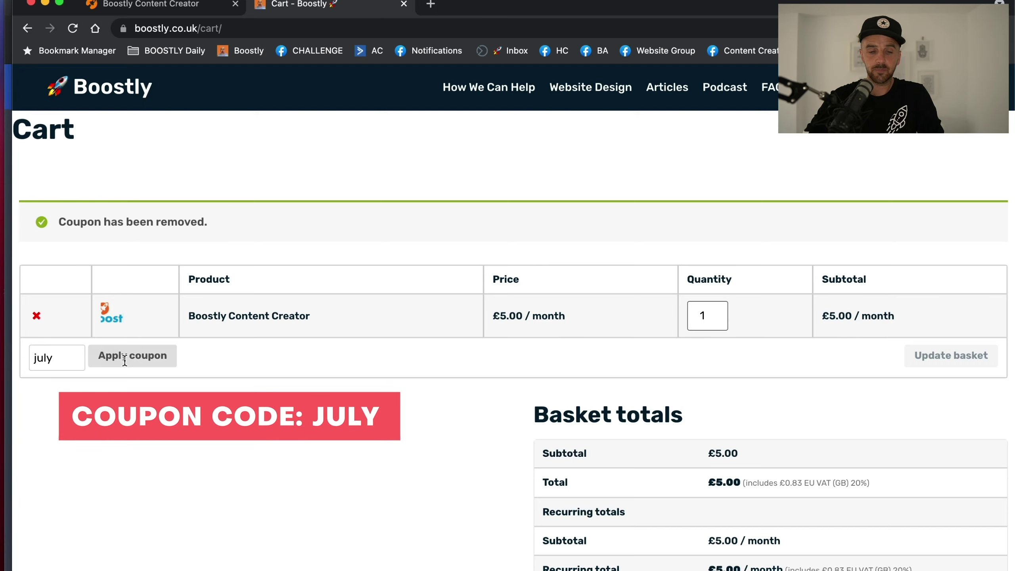
click(132, 355)
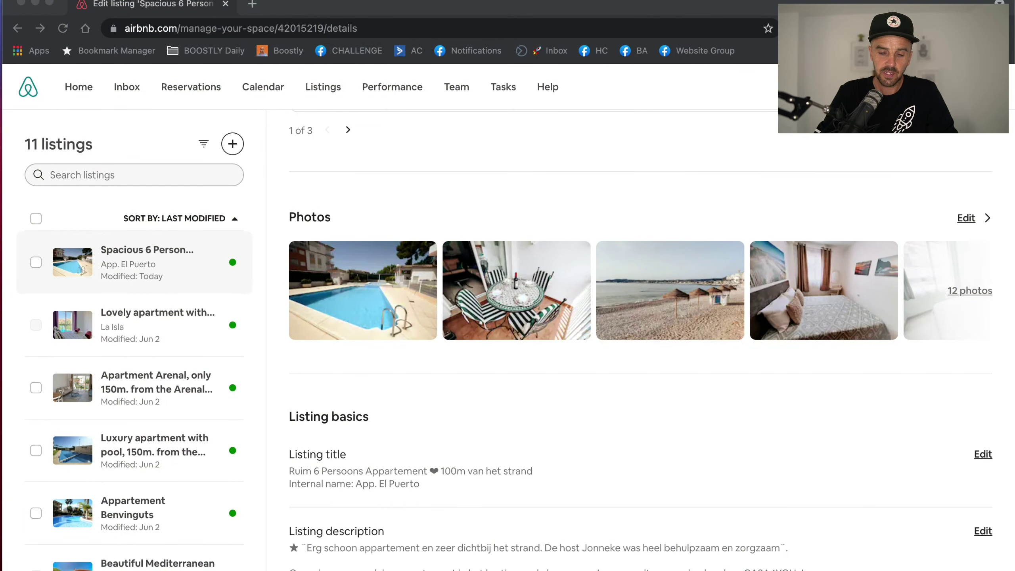
Step: Scroll to Listing basics and expand the full listing description with its bullet points
scroll(687, 406, down, 1)
scroll(685, 402, up, 2)
scroll(686, 402, up, 5)
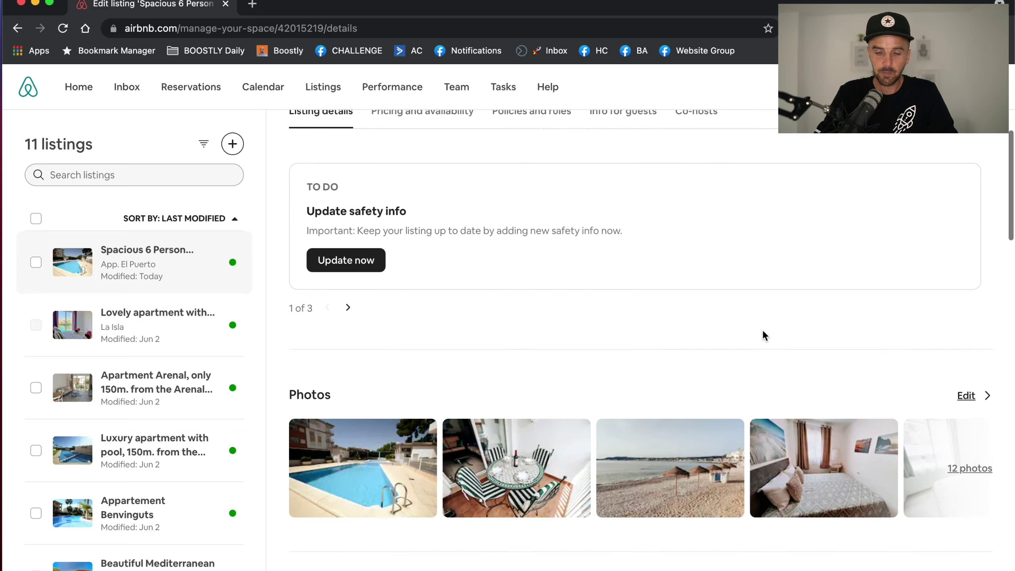
scroll(761, 335, down, 7)
scroll(772, 340, down, 1)
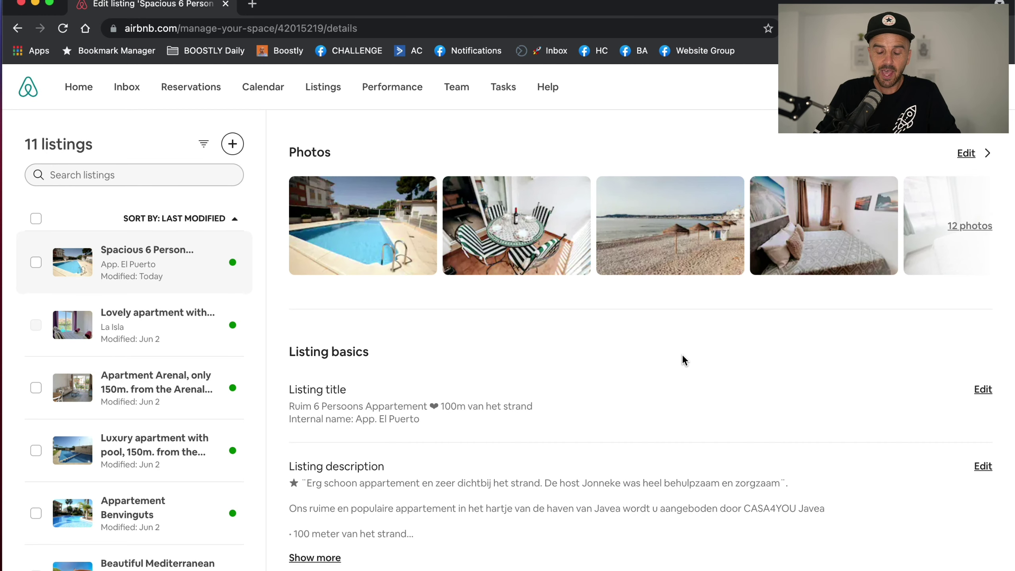
scroll(682, 356, down, 1)
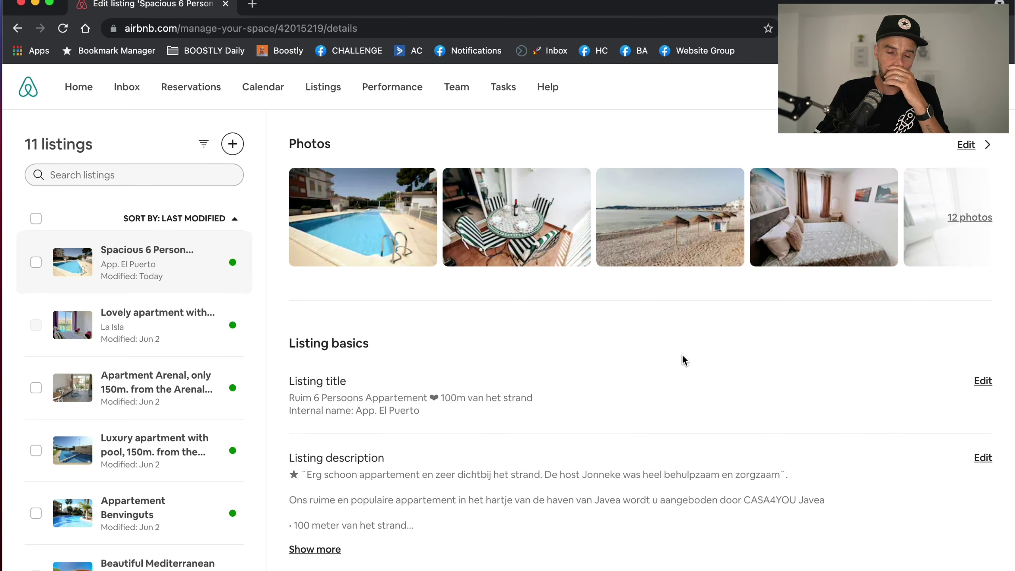
scroll(729, 208, down, 5)
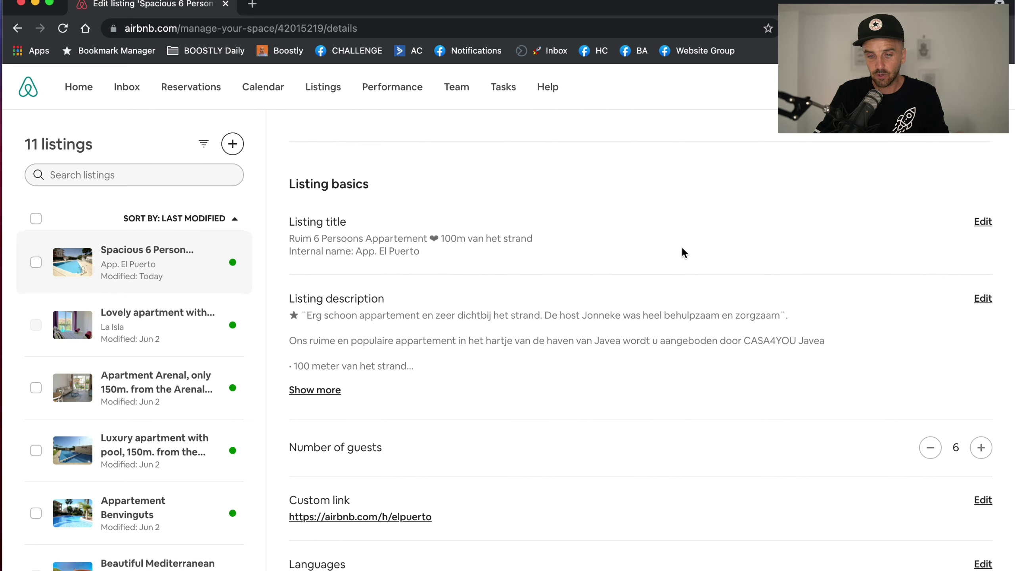
scroll(683, 249, down, 2)
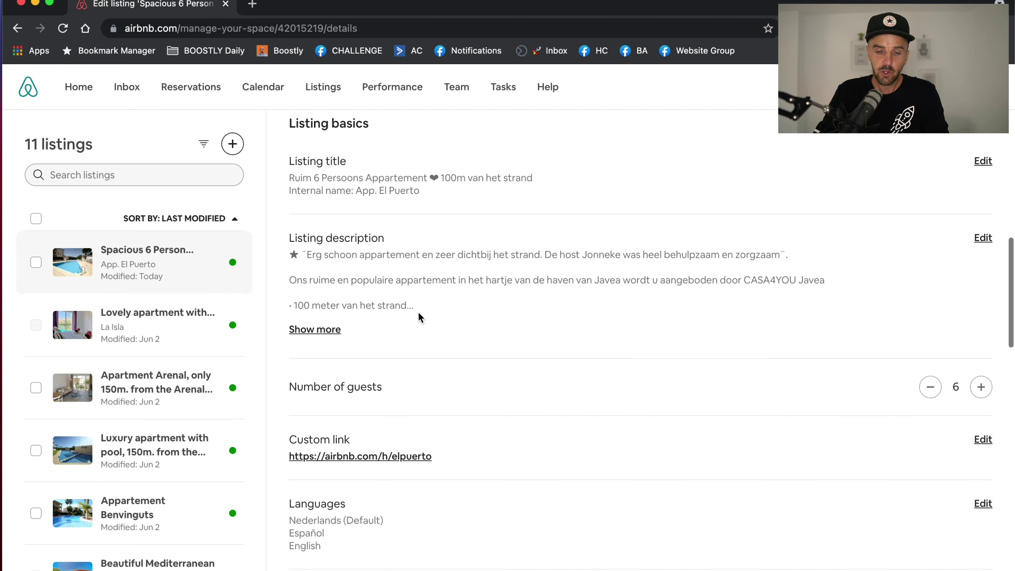
click(331, 336)
scroll(577, 331, down, 5)
scroll(576, 330, up, 4)
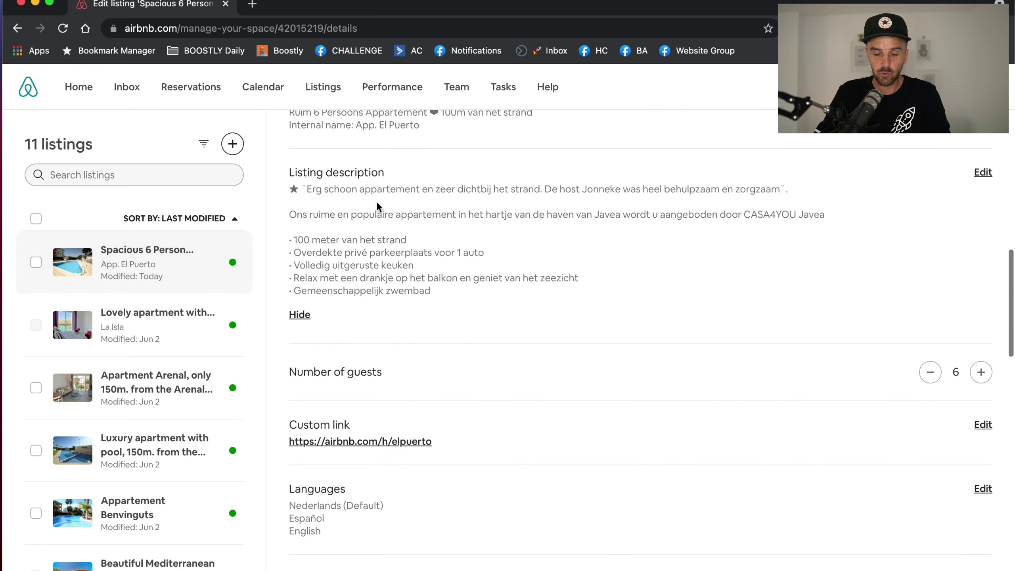
Step: Edit the listing description and review its Nederlands, Español, English and The space texts
click(983, 172)
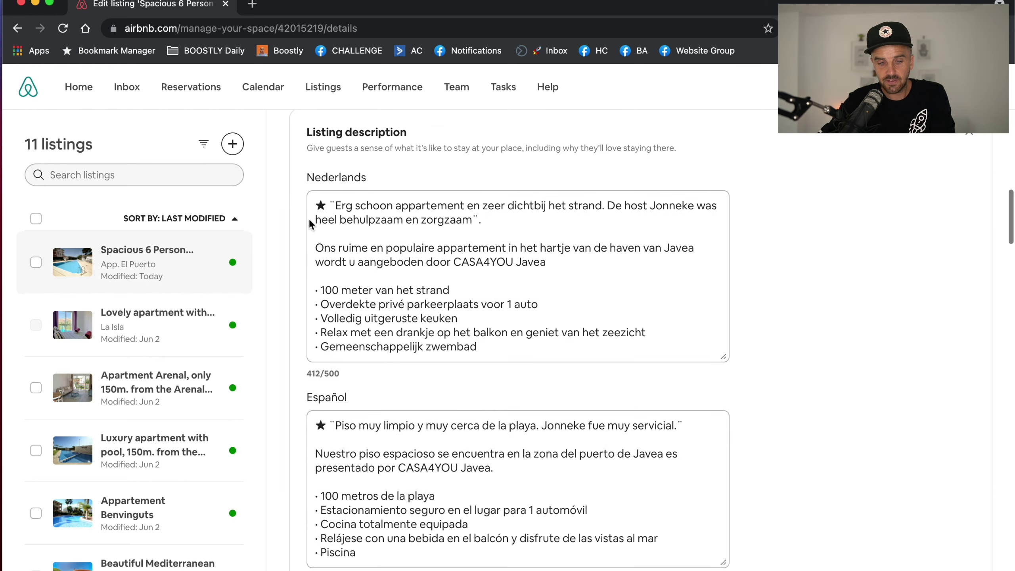
scroll(514, 284, down, 6)
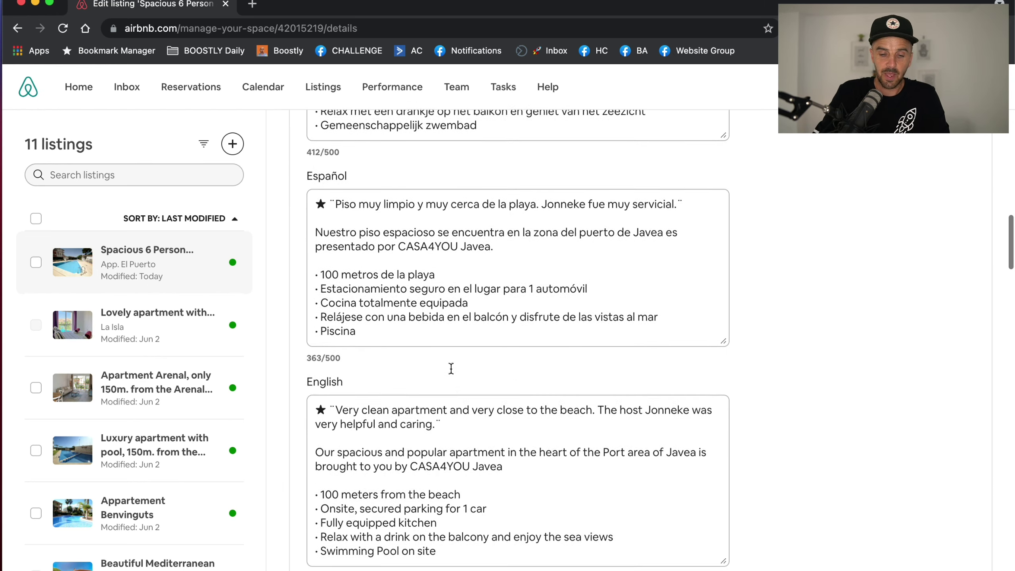
scroll(480, 360, down, 3)
scroll(757, 369, up, 8)
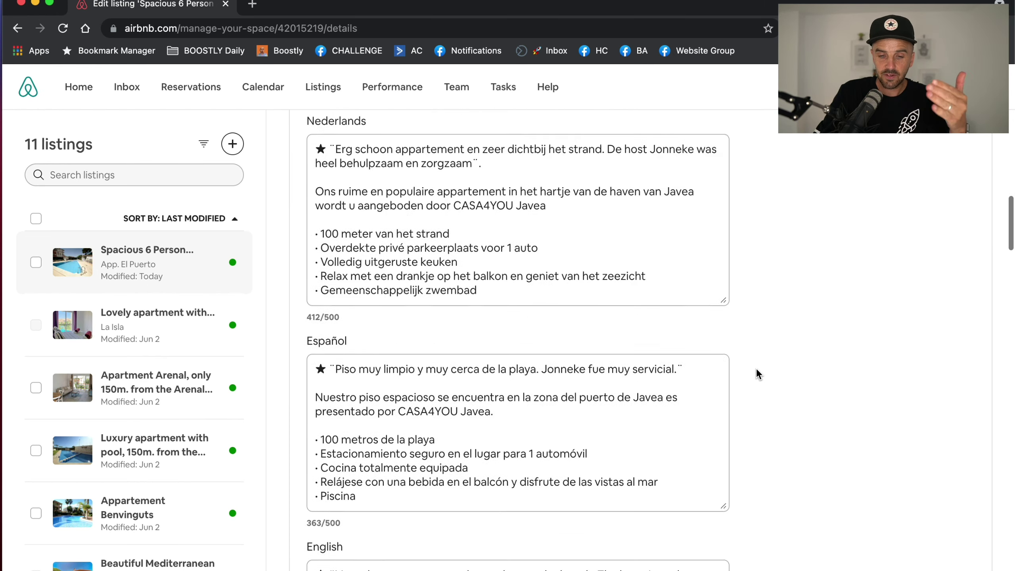
scroll(757, 369, down, 8)
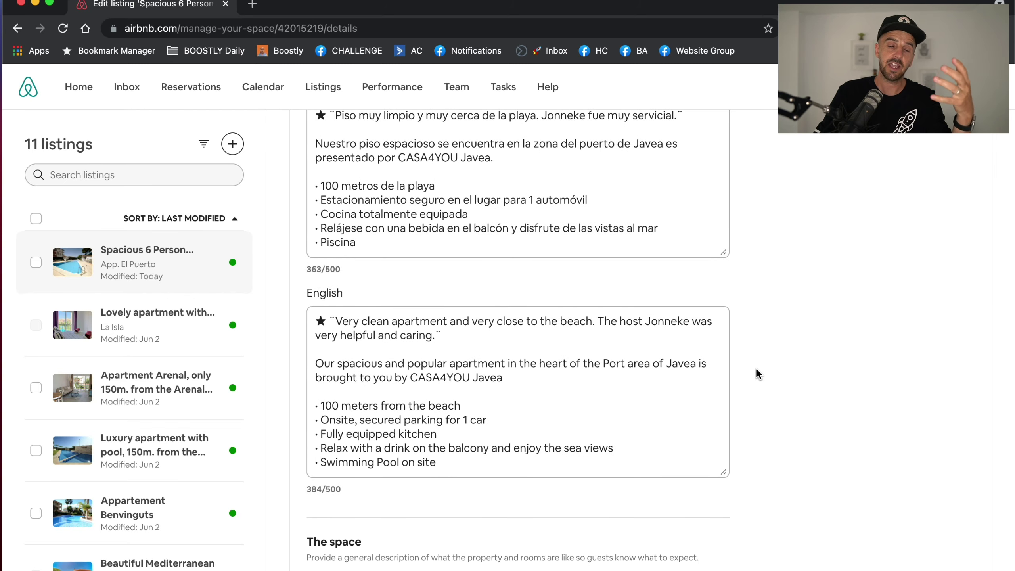
scroll(757, 368, up, 1)
scroll(757, 368, down, 2)
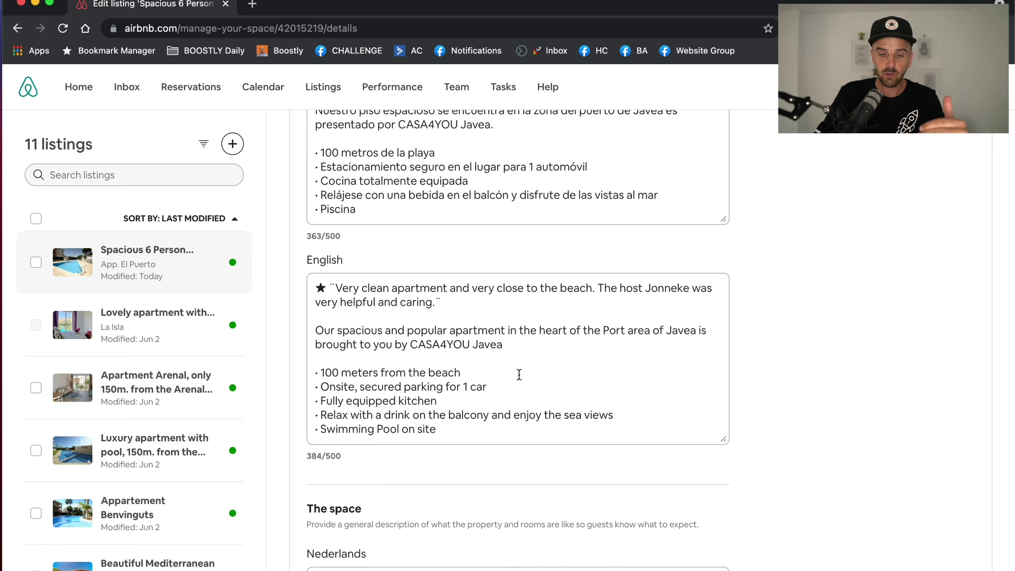
scroll(519, 374, down, 5)
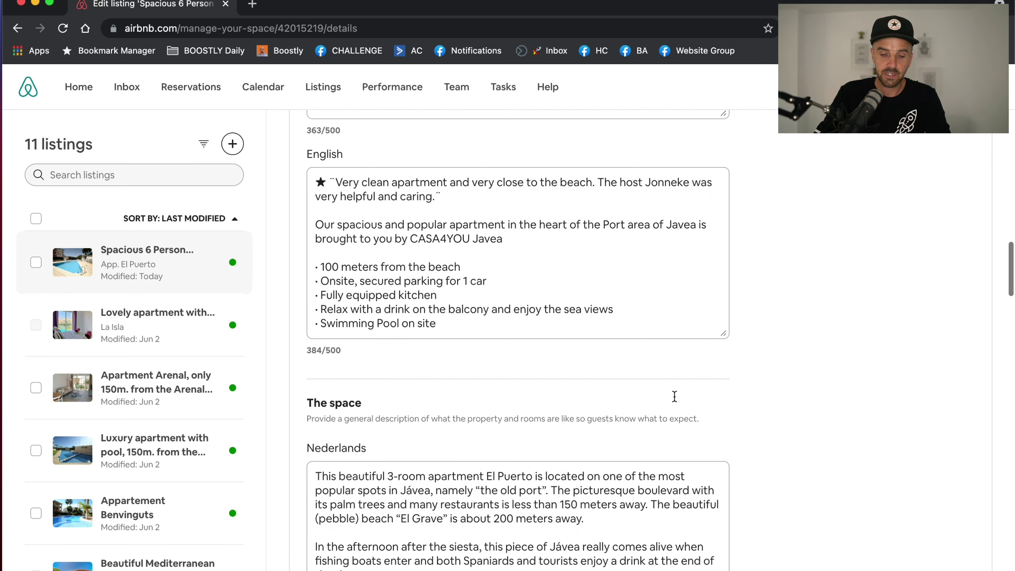
scroll(741, 410, down, 15)
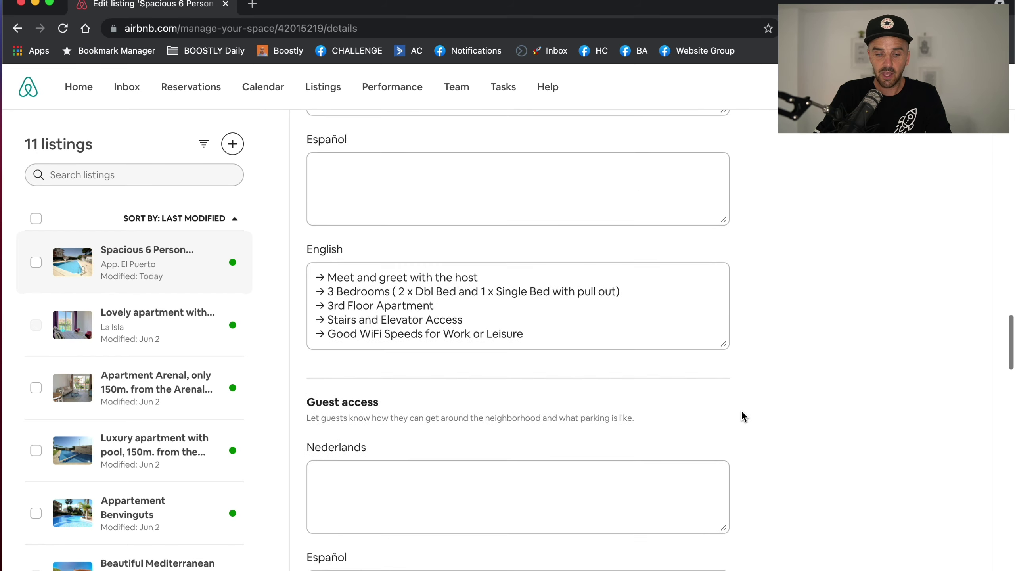
Step: Enlarge the English text box of The space to read it fully
click(726, 338)
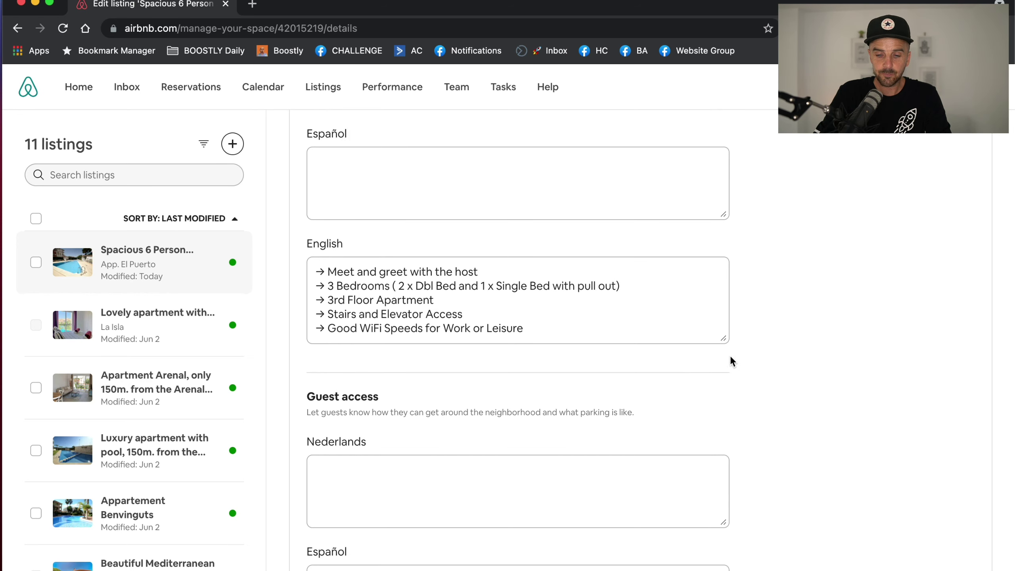
drag(724, 341, 742, 430)
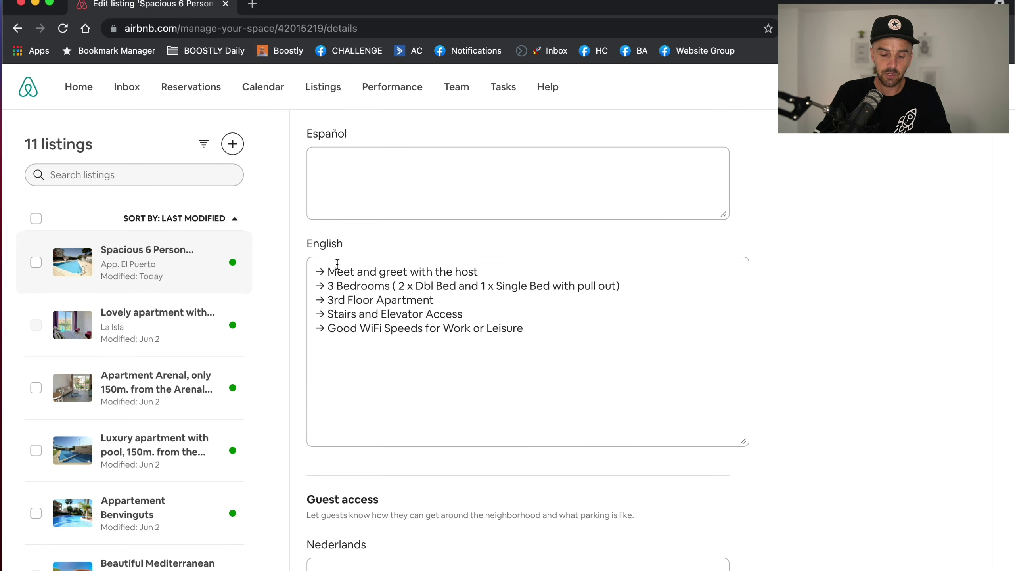
scroll(411, 304, up, 7)
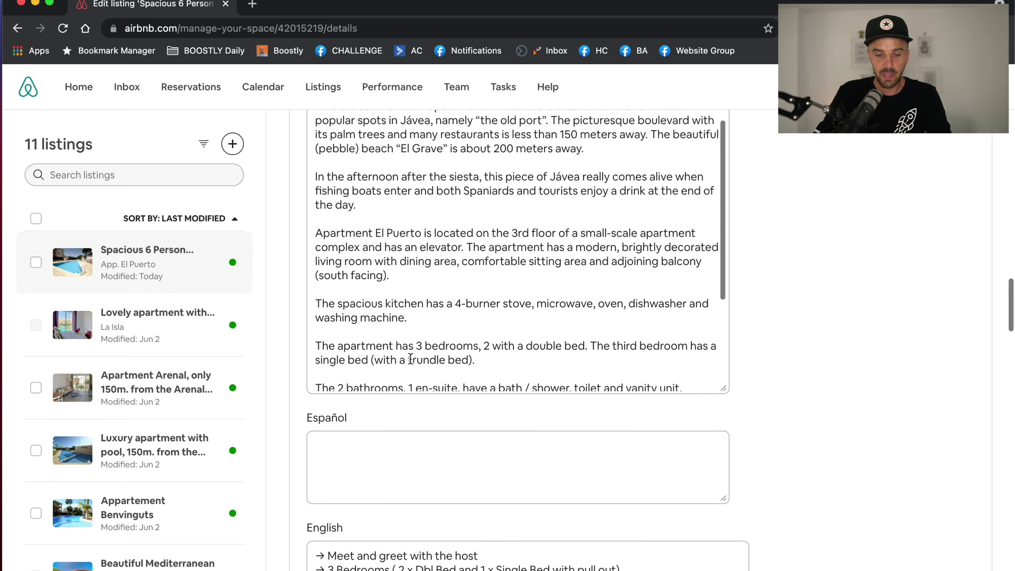
scroll(411, 359, up, 5)
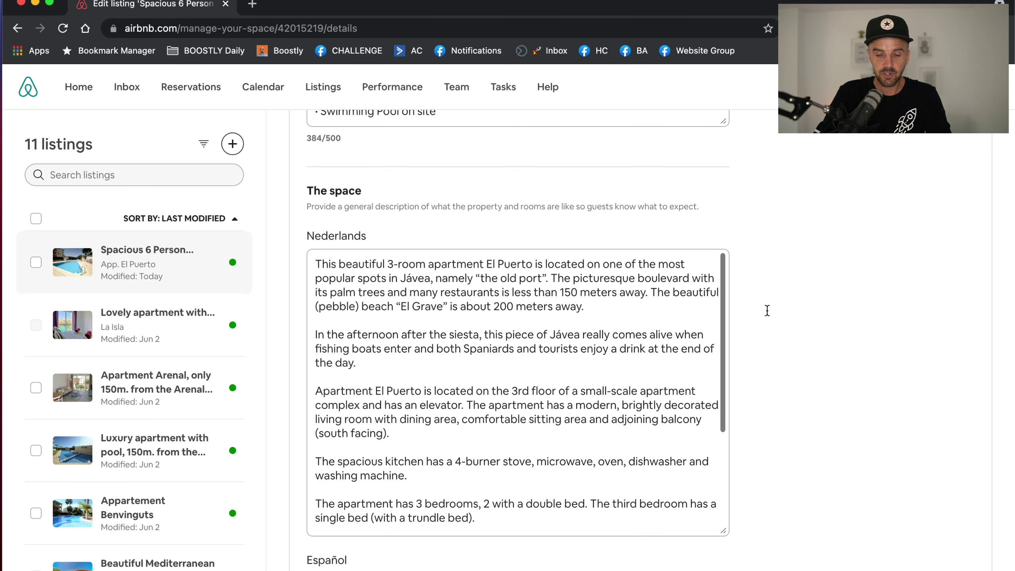
scroll(535, 322, down, 10)
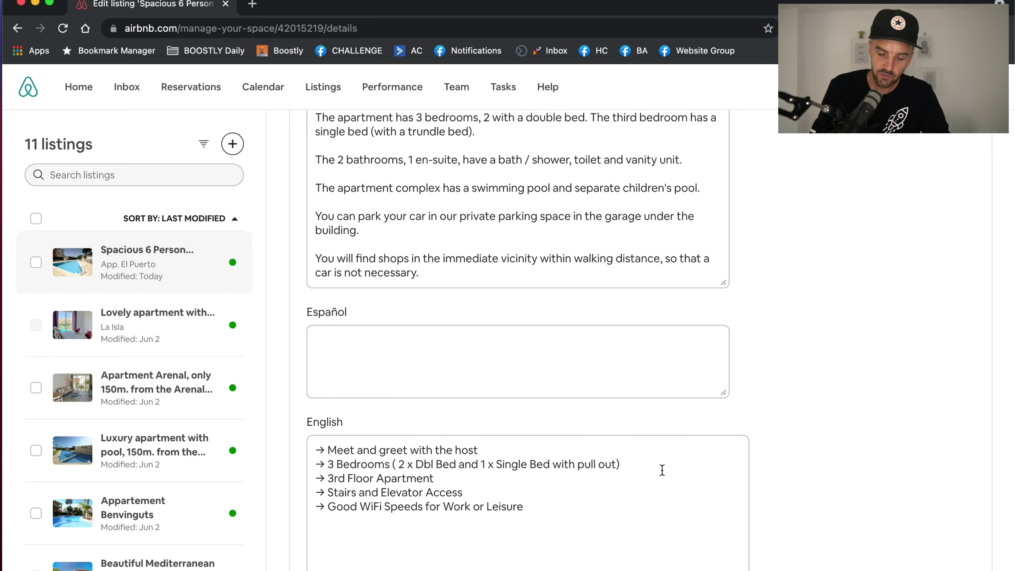
scroll(779, 416, down, 7)
scroll(778, 416, down, 8)
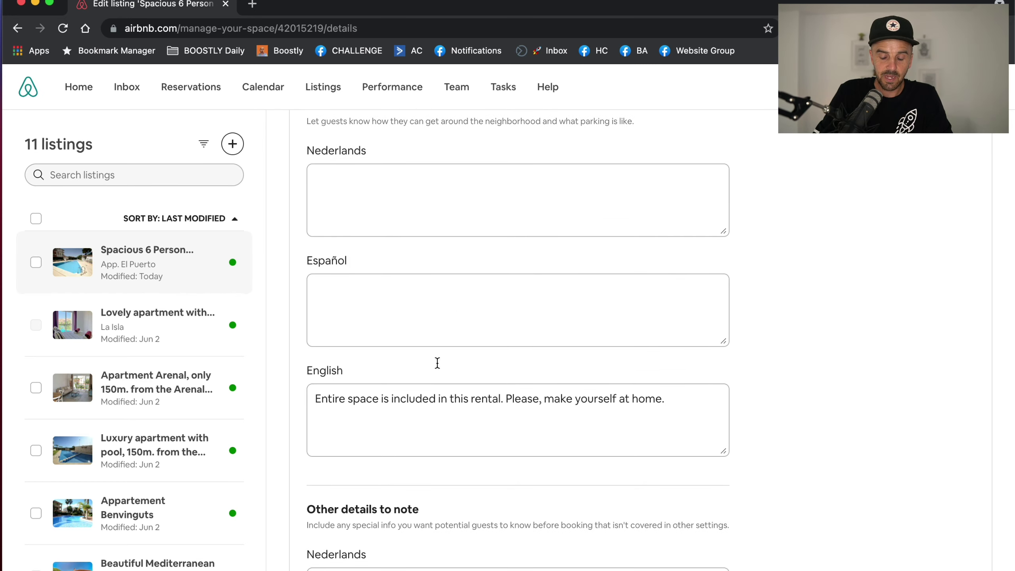
scroll(589, 360, up, 3)
Step: Select the whole English Other details paragraph
drag(303, 220, 442, 220)
scroll(763, 287, down, 12)
scroll(463, 337, up, 2)
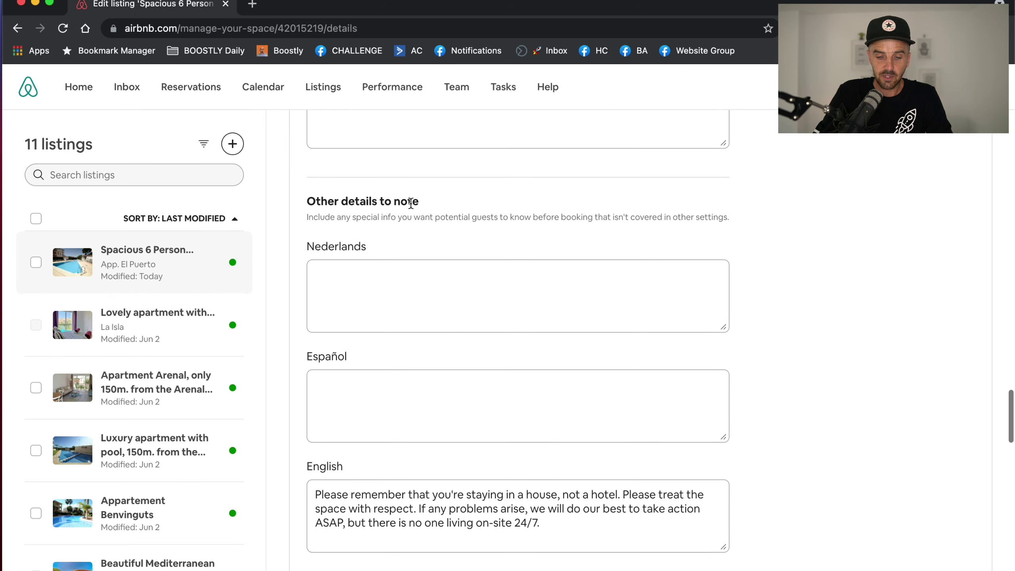
scroll(417, 379, down, 3)
drag(314, 396, 562, 419)
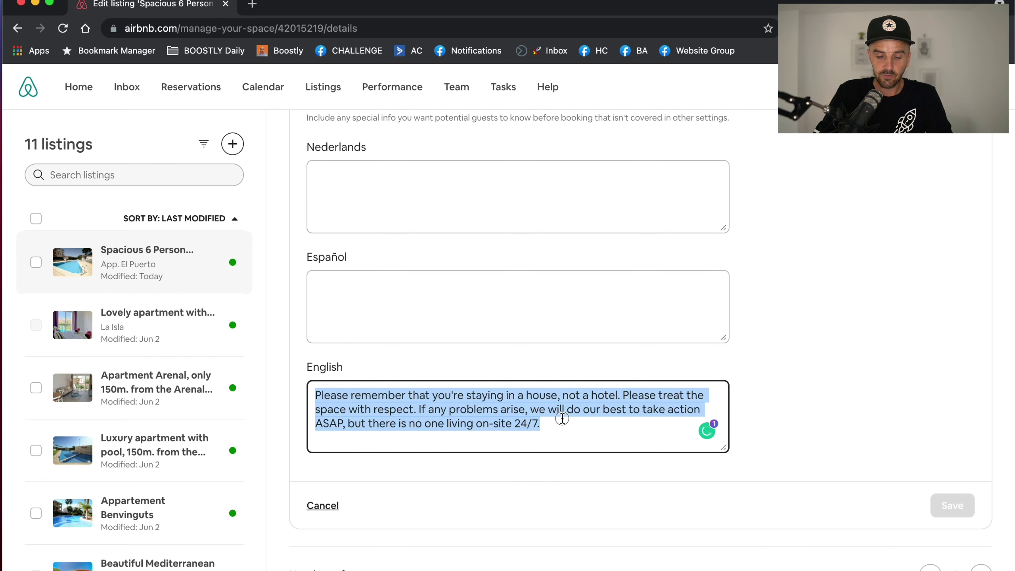
click(584, 425)
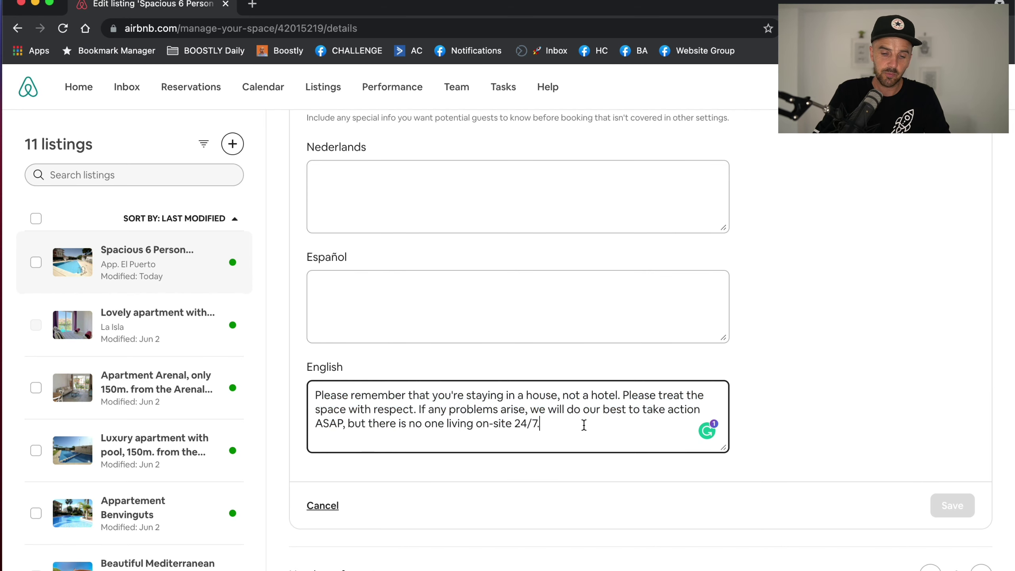
drag(319, 395, 585, 418)
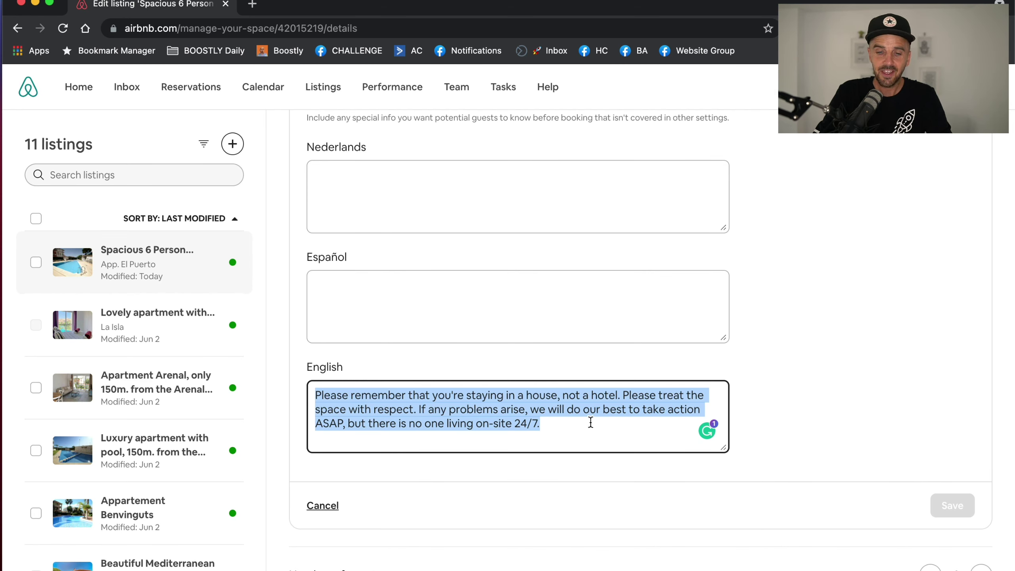
Step: Scroll past Languages, Listing status and Amenities to the Location section
scroll(817, 313, up, 3)
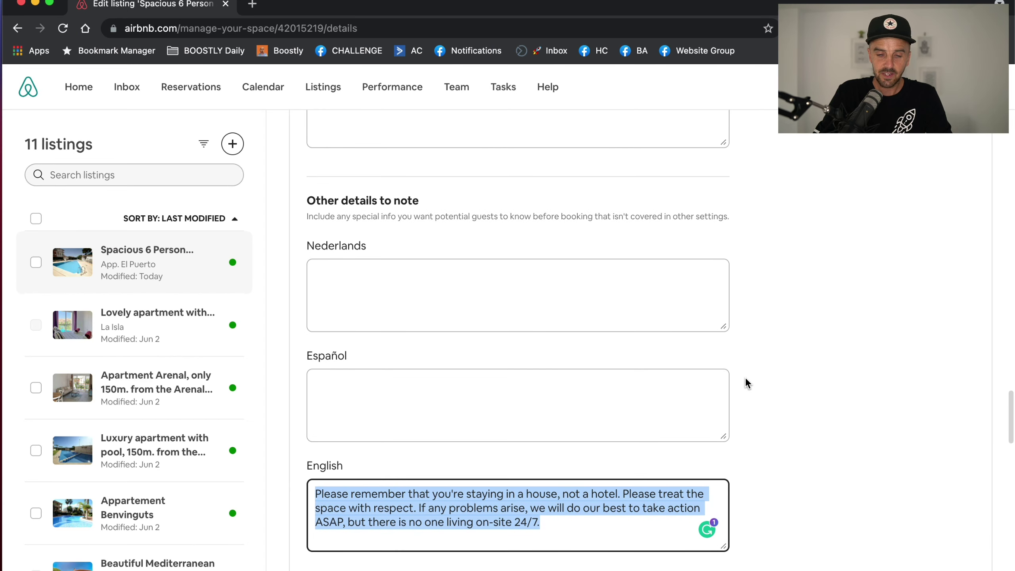
scroll(746, 378, down, 8)
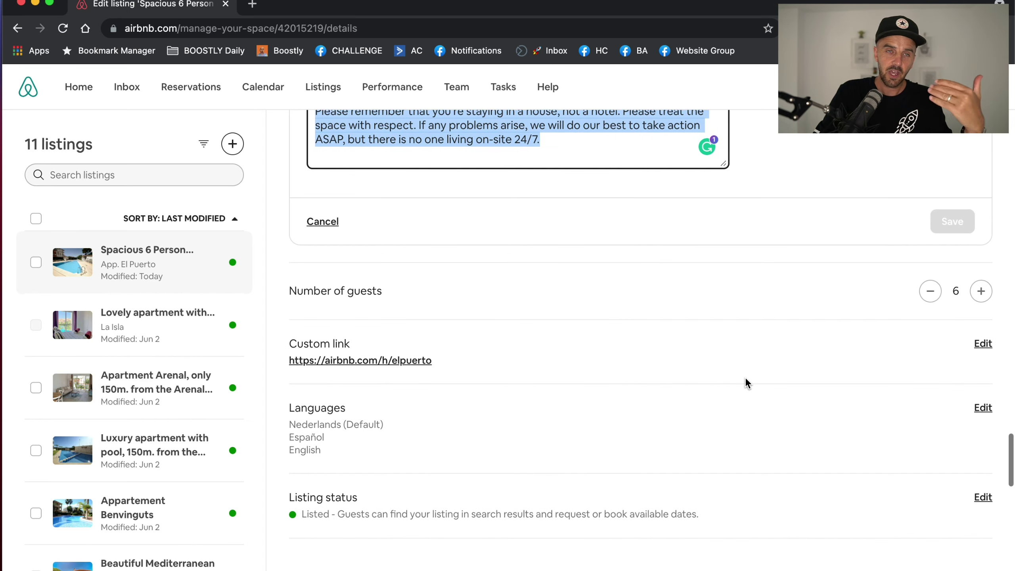
scroll(746, 378, down, 2)
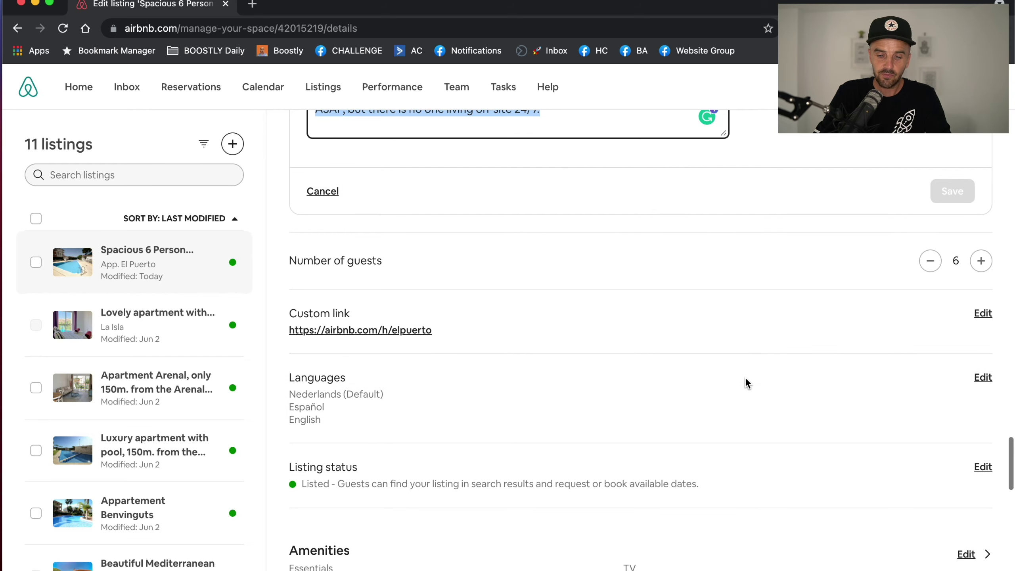
scroll(746, 379, down, 1)
scroll(746, 380, up, 6)
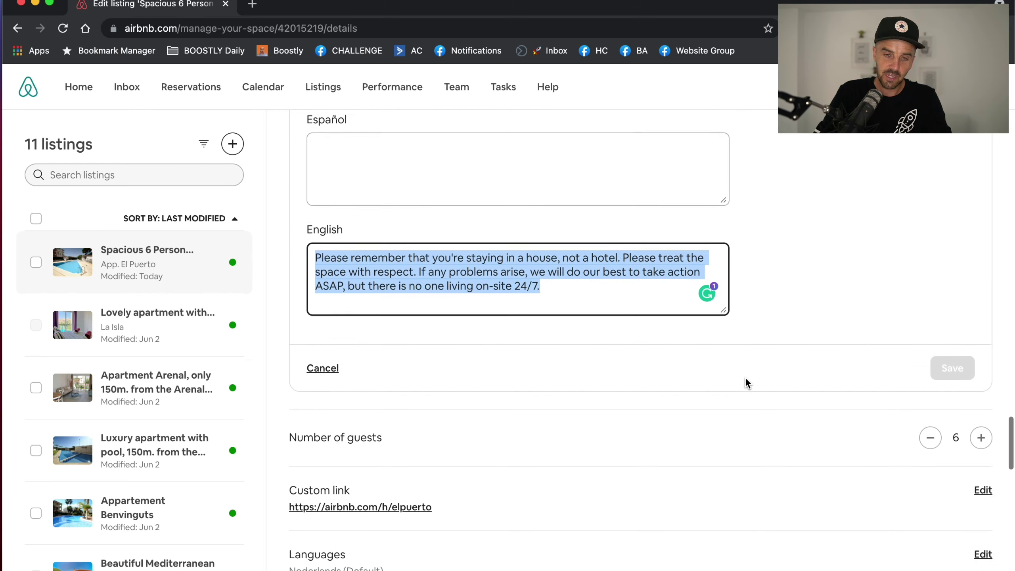
scroll(745, 378, down, 8)
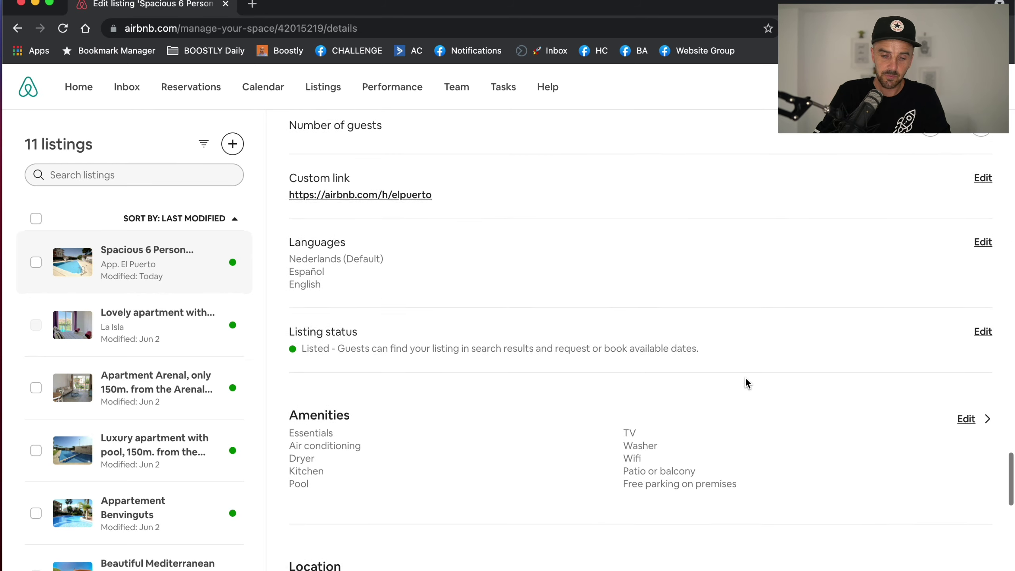
scroll(746, 379, down, 4)
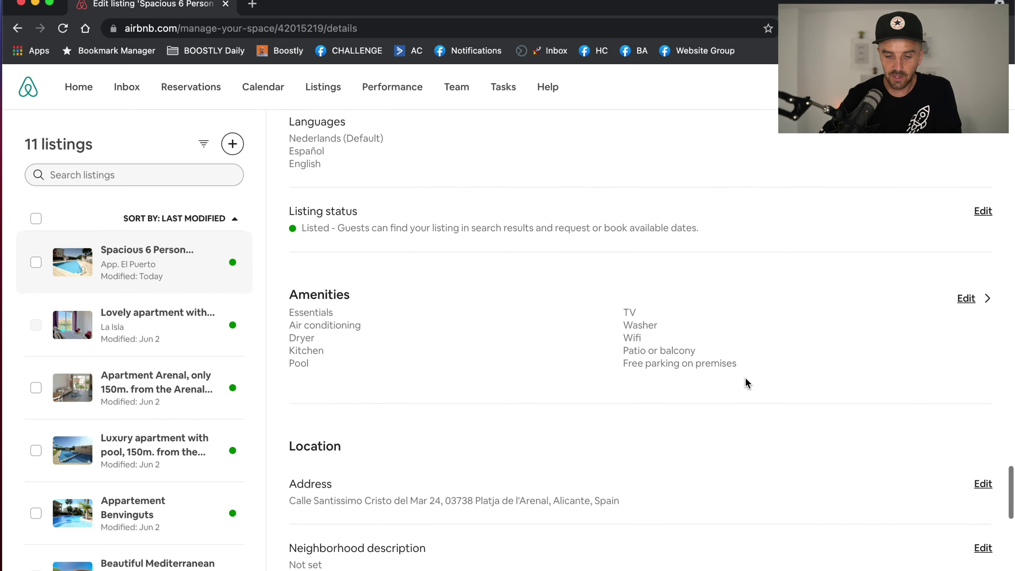
scroll(745, 383, down, 6)
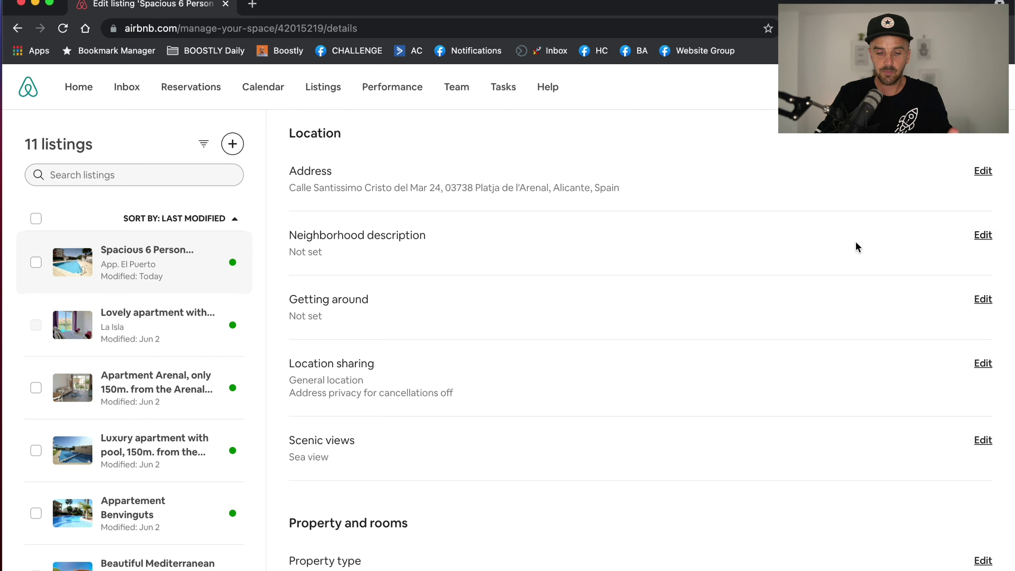
scroll(854, 241, down, 1)
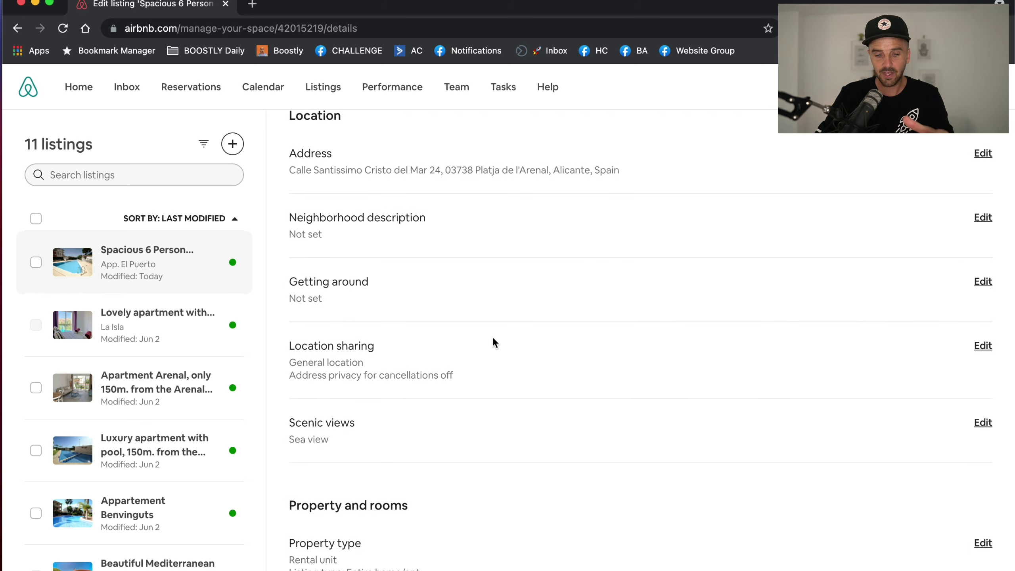
scroll(493, 339, down, 1)
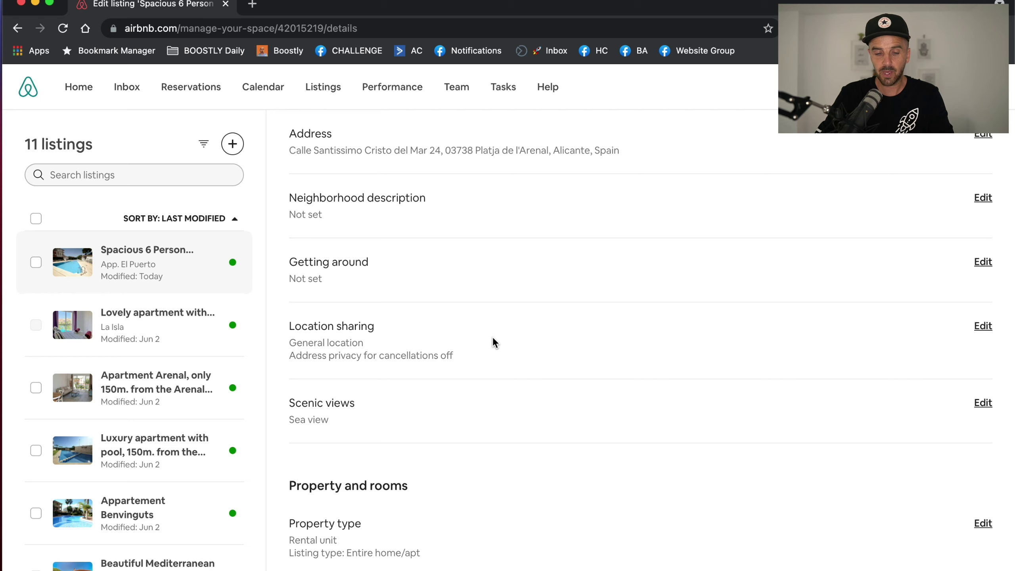
scroll(529, 344, down, 2)
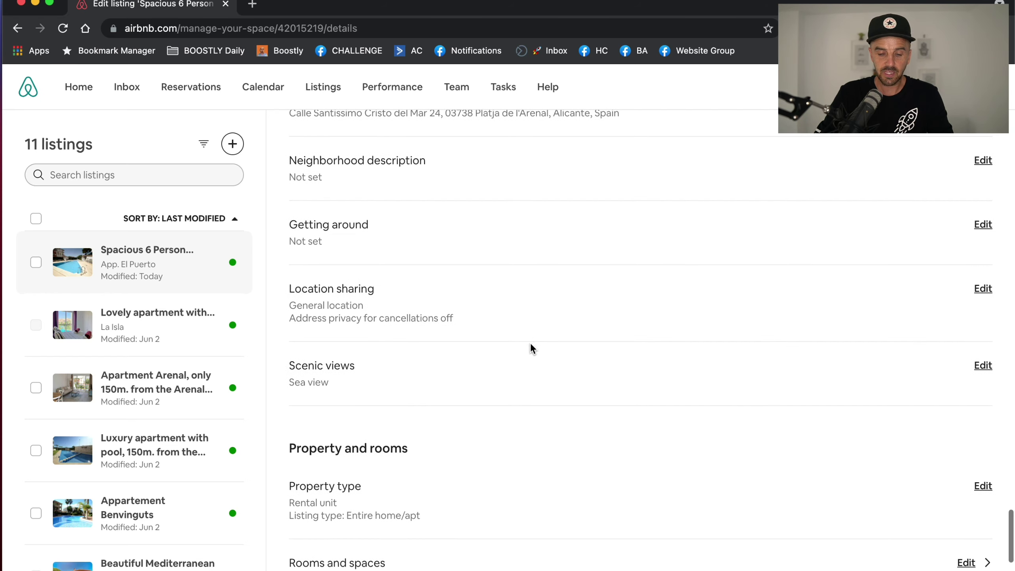
Step: Edit Getting around to view its English port-area and car-rental text
click(983, 225)
scroll(642, 338, down, 6)
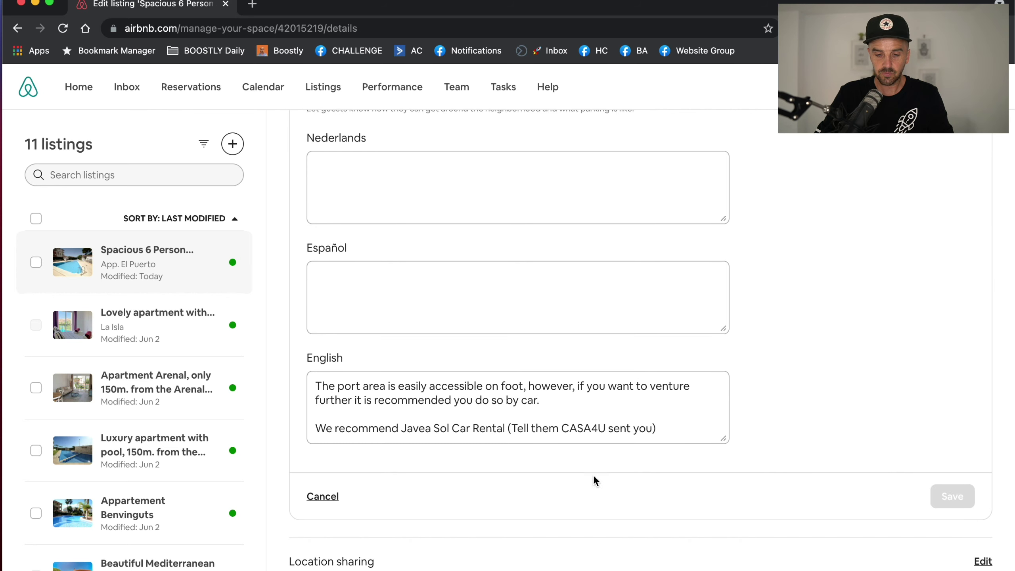
scroll(759, 359, up, 1)
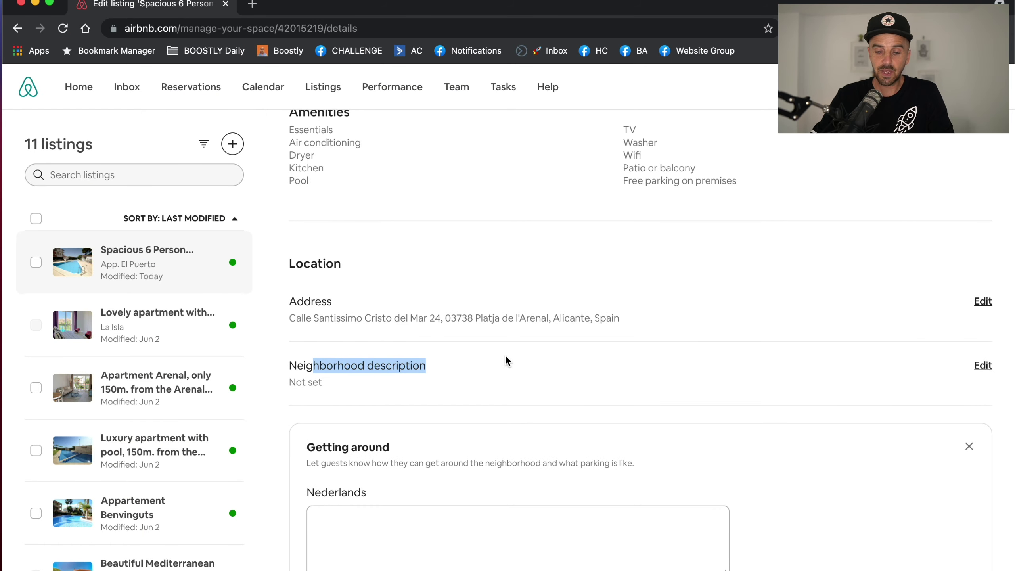
Step: Edit the Neighborhood description and select its English El Puerto and recommendations lines
scroll(660, 342, down, 2)
click(982, 324)
scroll(703, 333, down, 6)
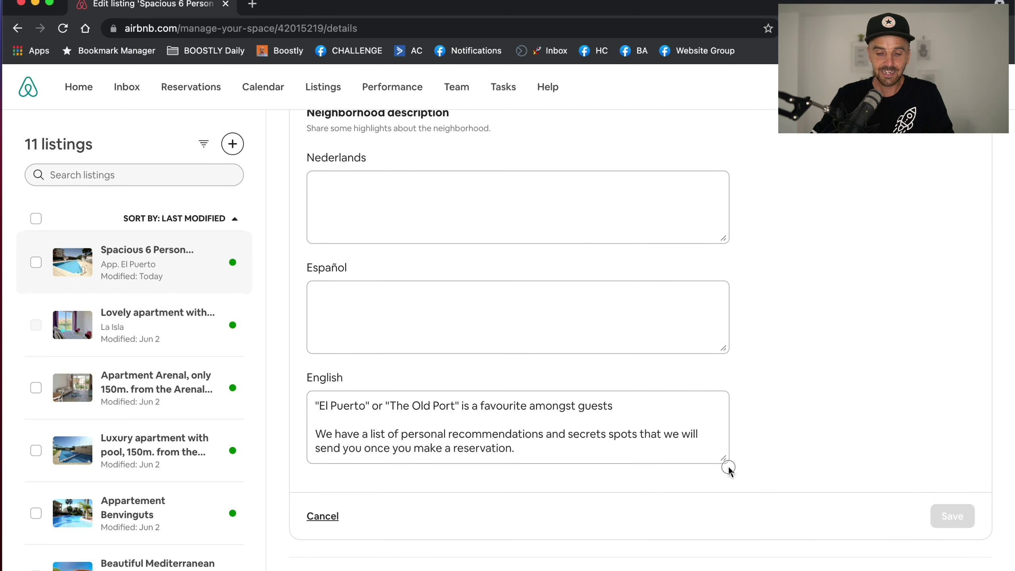
drag(316, 406, 617, 408)
drag(317, 435, 665, 446)
click(665, 445)
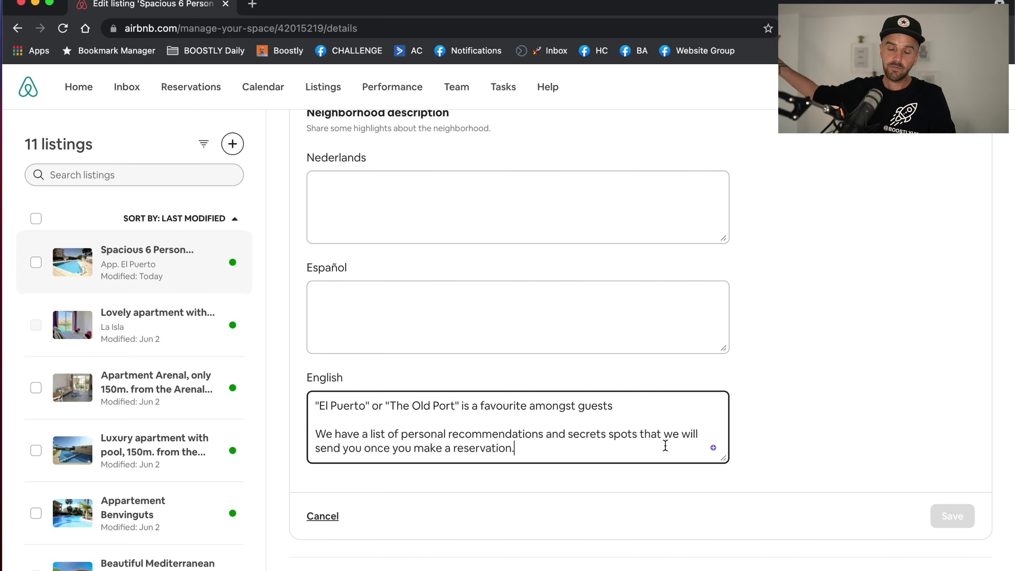
Step: Cancel the Neighborhood description edit and return to the top of Listing details
click(321, 515)
scroll(679, 456, down, 8)
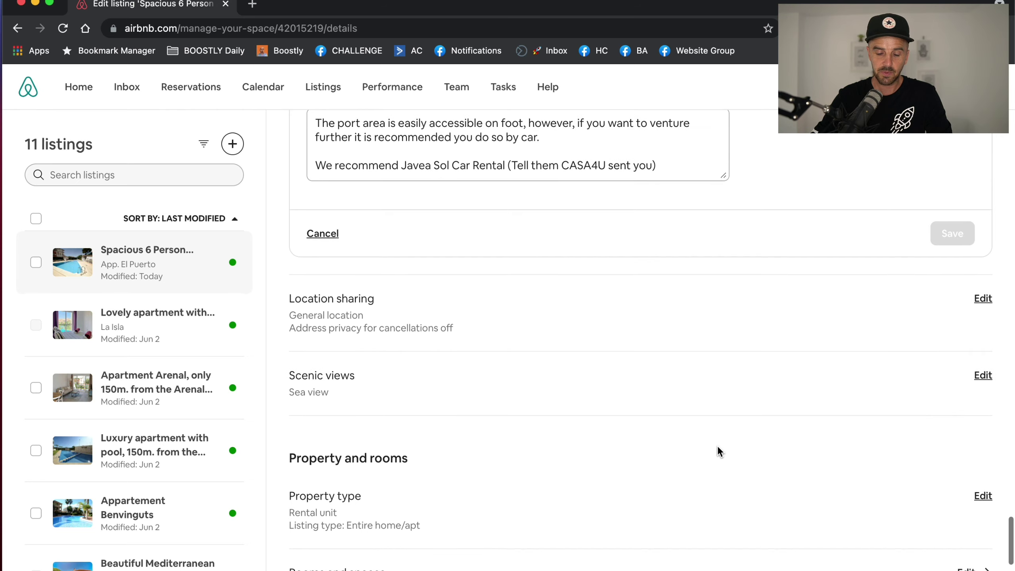
scroll(717, 447, down, 5)
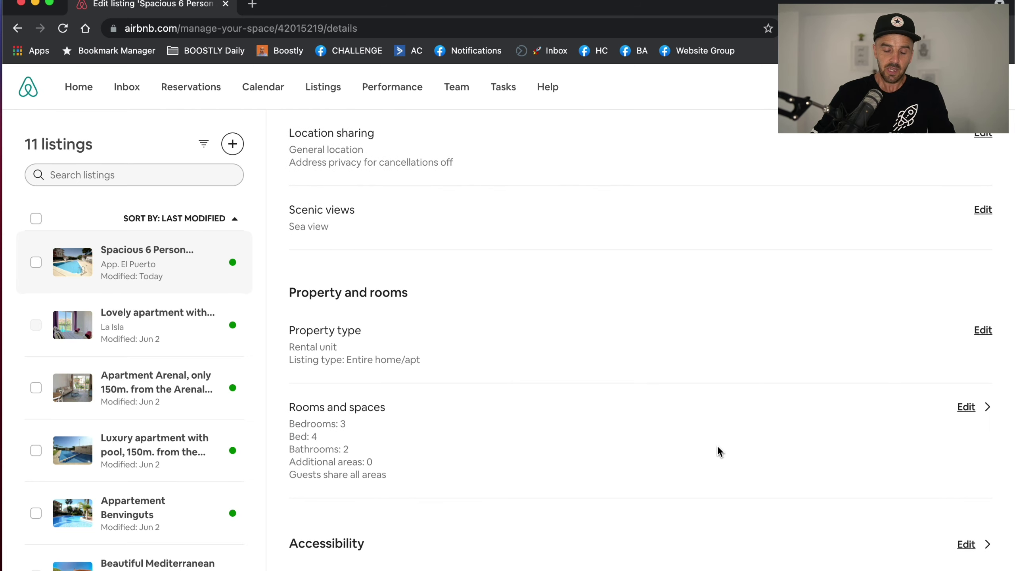
scroll(718, 447, down, 5)
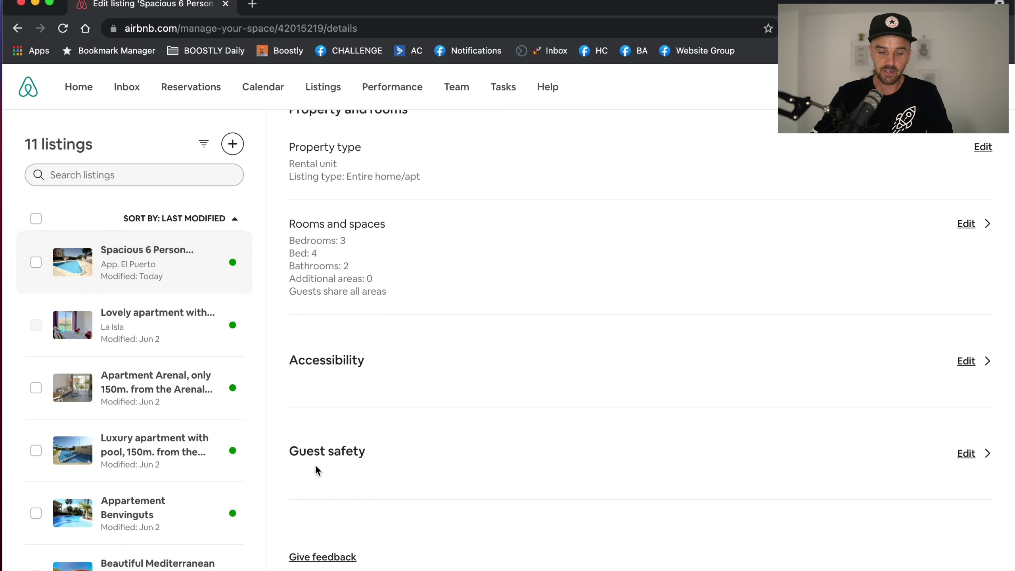
scroll(510, 444, up, 3)
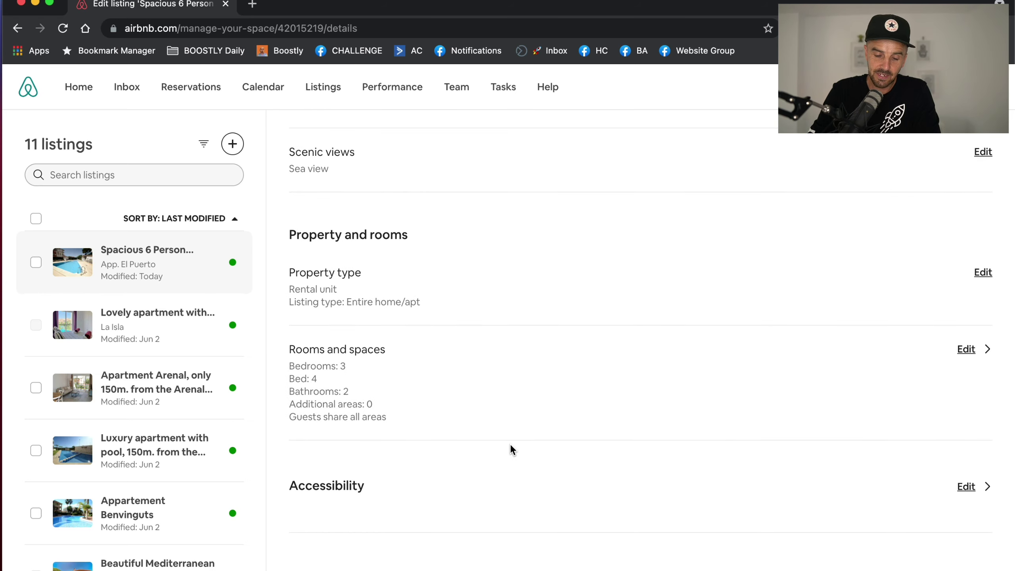
scroll(510, 443, up, 20)
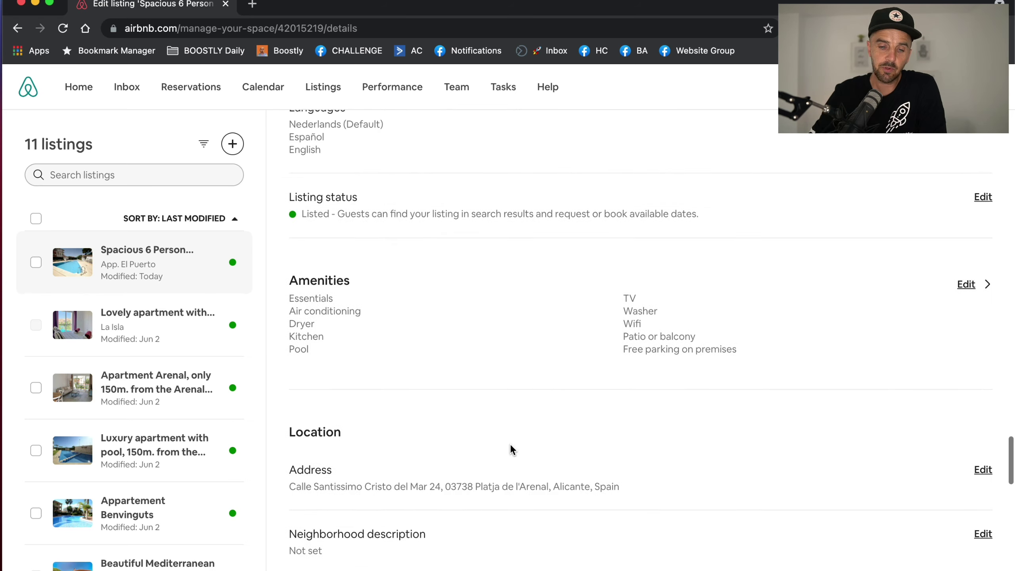
scroll(510, 443, up, 20)
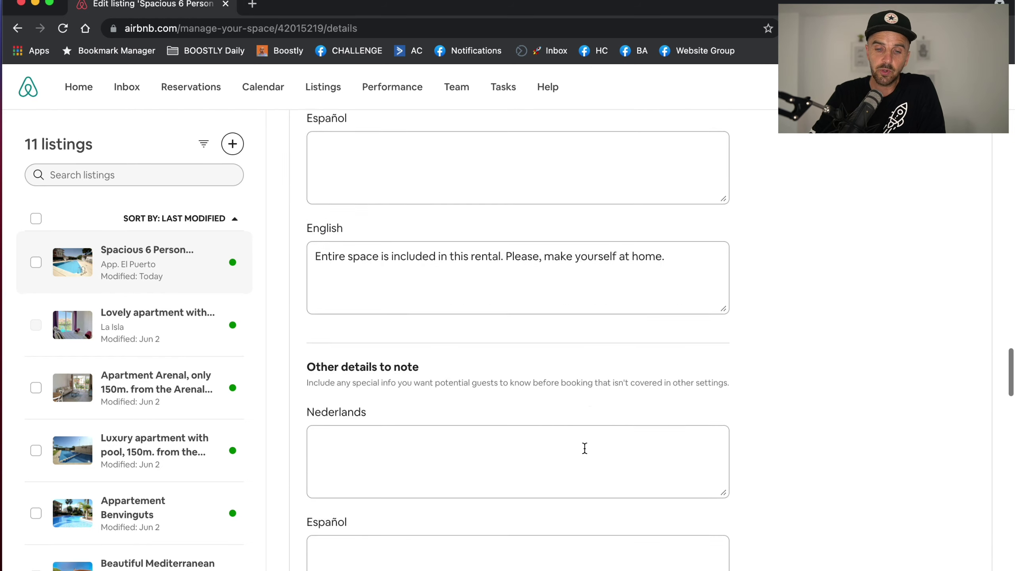
scroll(585, 447, up, 20)
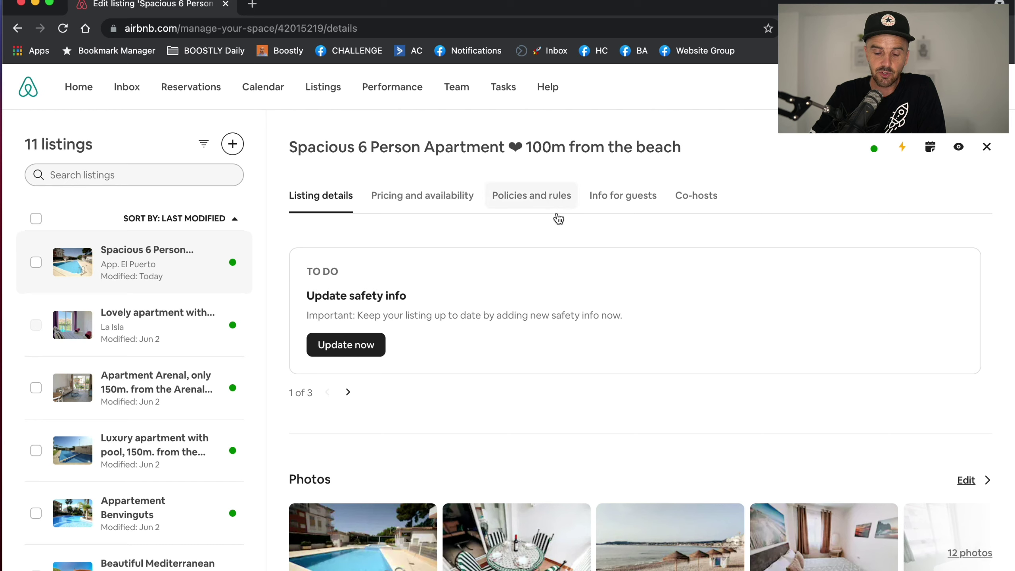
Step: Page through the to-do cards and dismiss the tax collection and shared-areas reminders
click(349, 391)
click(349, 391)
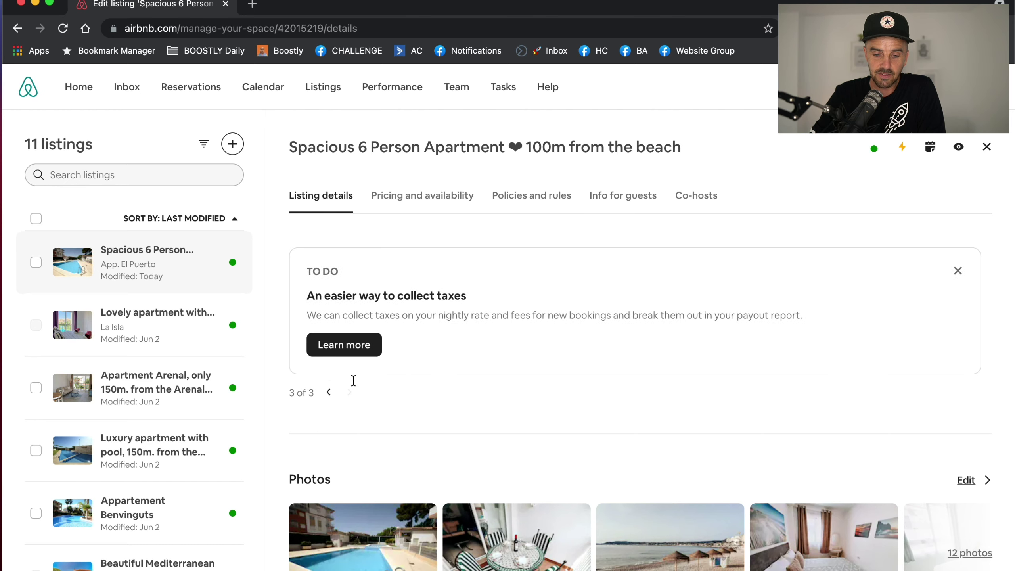
click(959, 272)
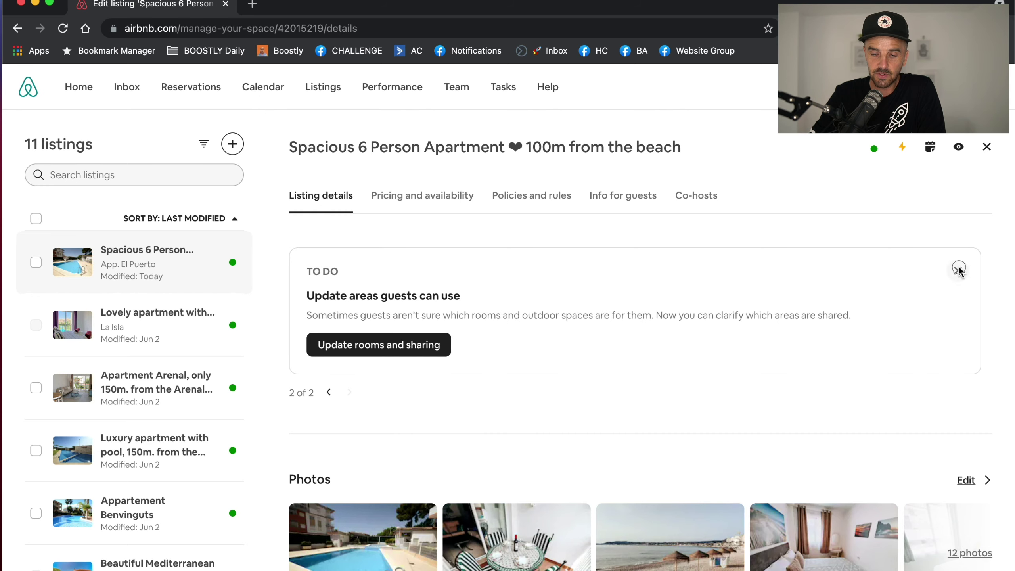
click(959, 272)
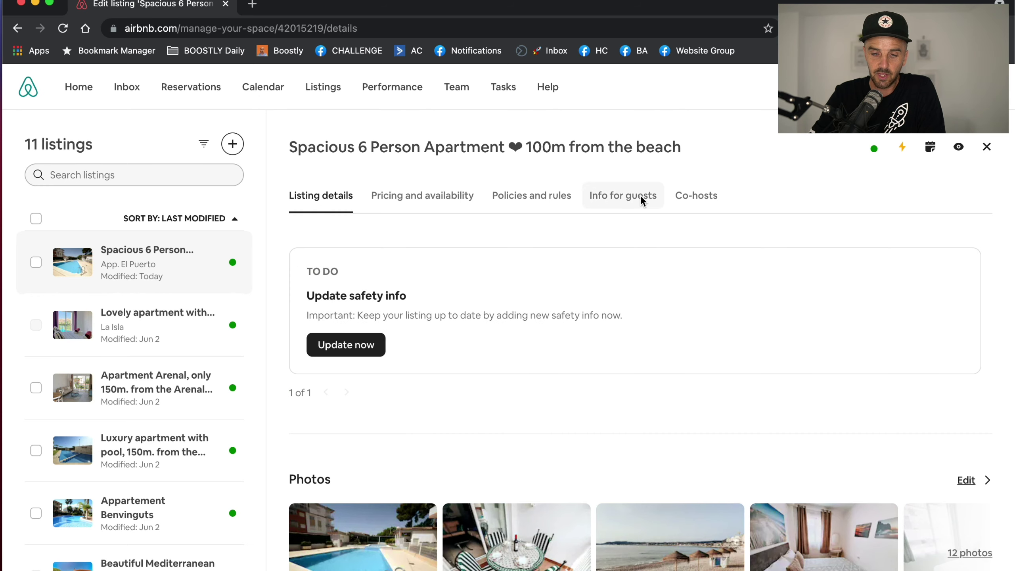
Step: Switch to Info for guests and review check-in after 4:00 PM and checkout 10:00 AM
click(620, 212)
scroll(586, 264, down, 3)
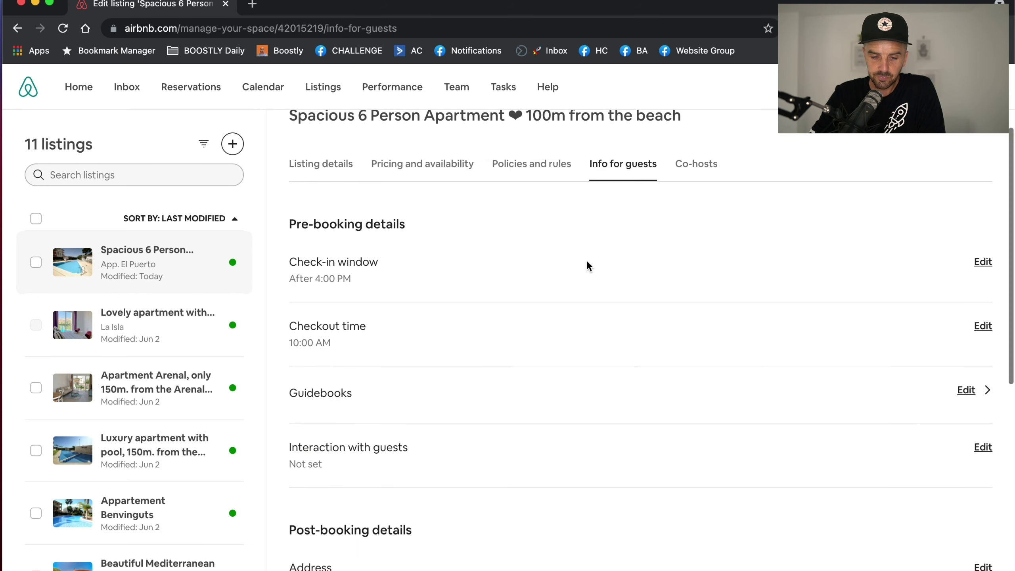
scroll(323, 196, up, 1)
scroll(545, 327, down, 4)
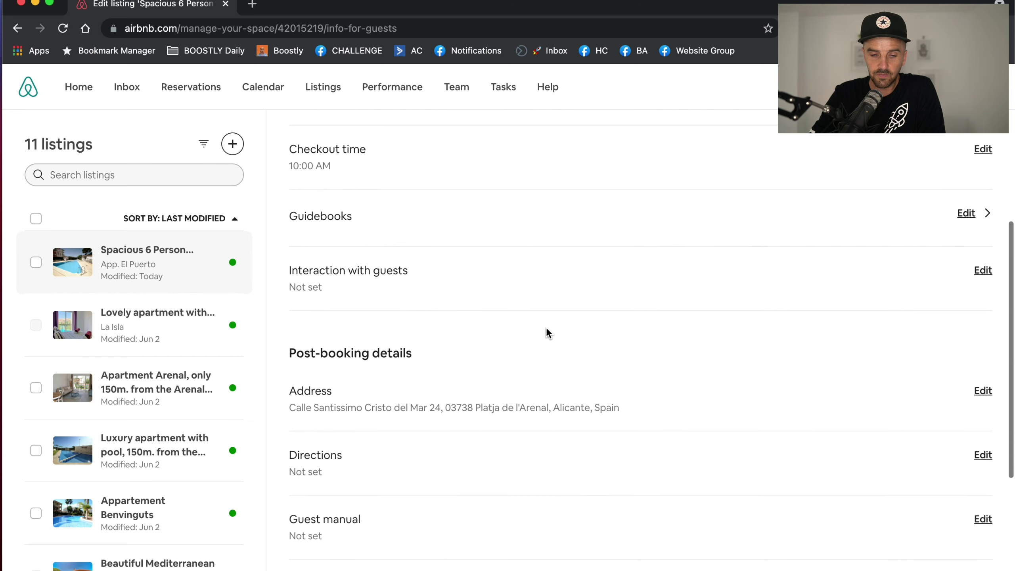
scroll(546, 332, down, 5)
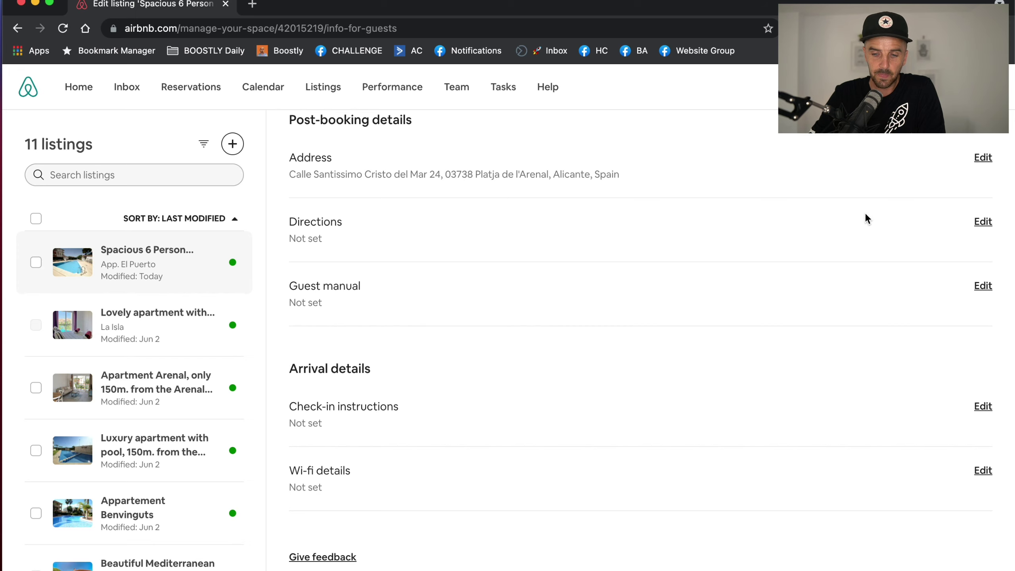
Step: Open the Directions field, then cancel it without changes
click(983, 221)
scroll(607, 288, down, 3)
scroll(738, 263, up, 5)
scroll(738, 268, down, 2)
click(342, 328)
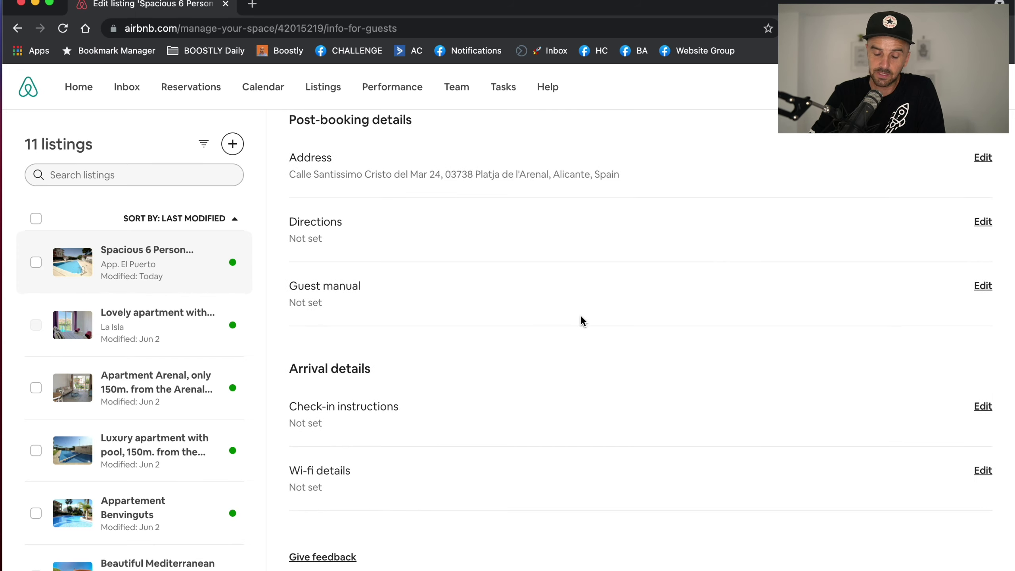
scroll(580, 320, up, 4)
scroll(707, 280, down, 4)
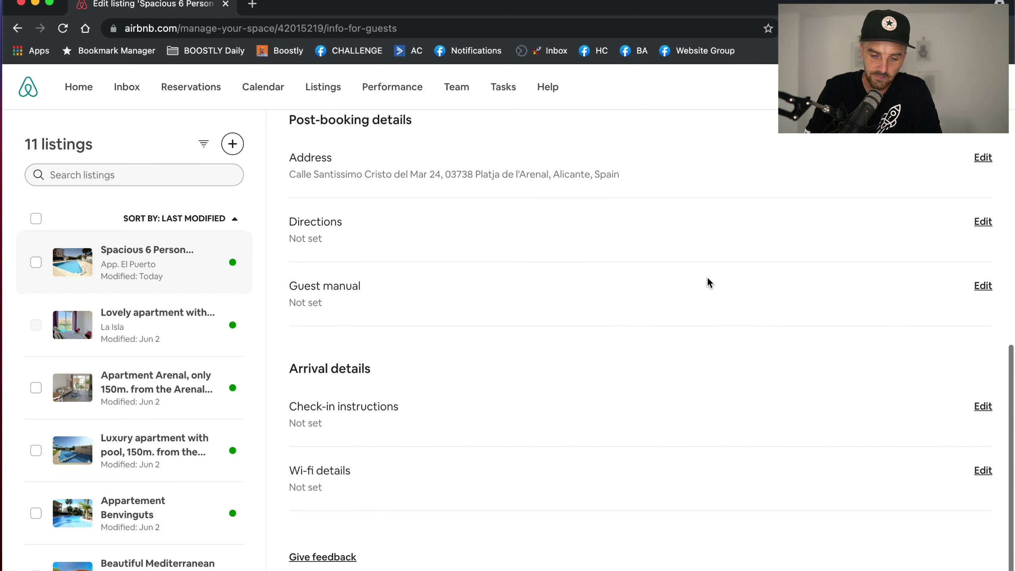
scroll(559, 404, up, 10)
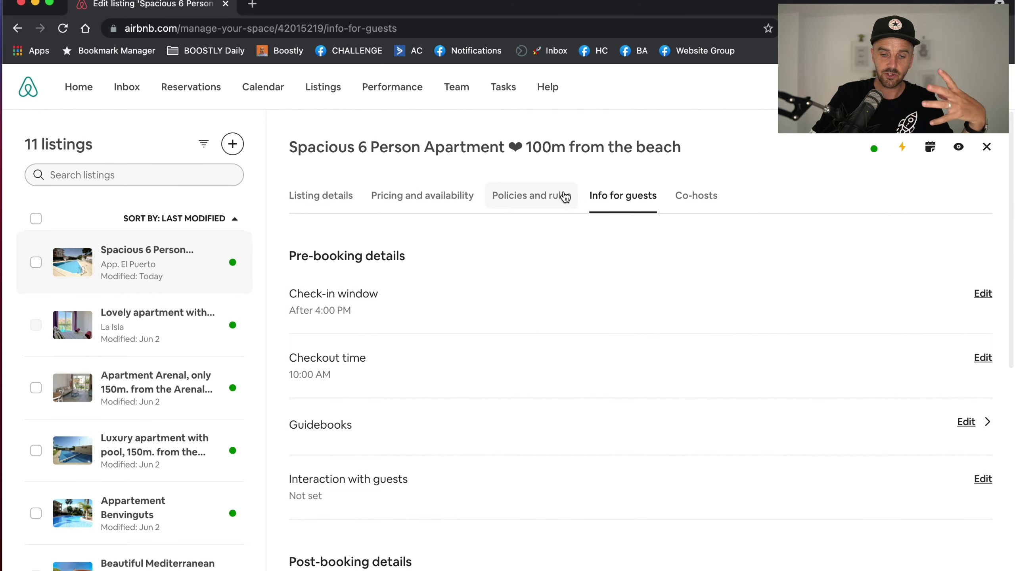
Step: Visit Policies and rules and Co-hosts, then go back to Listing details and scroll to Photos
click(555, 194)
click(678, 195)
click(342, 196)
scroll(598, 284, down, 2)
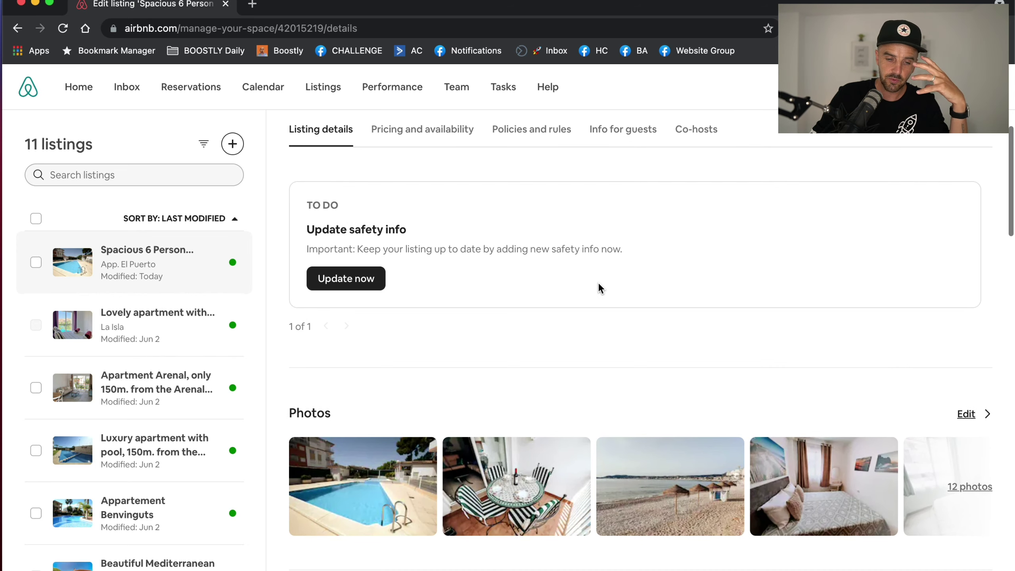
scroll(598, 282, down, 3)
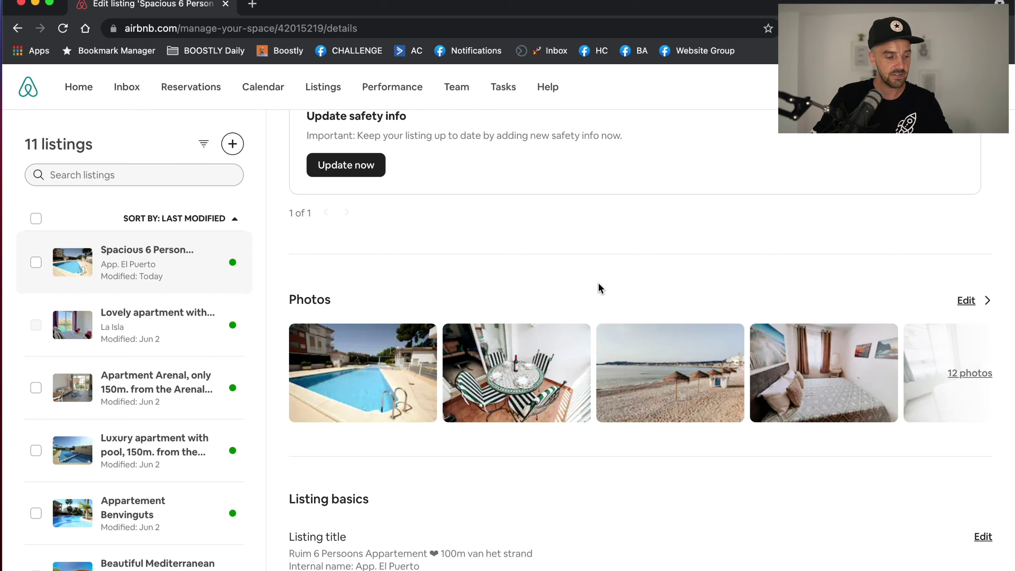